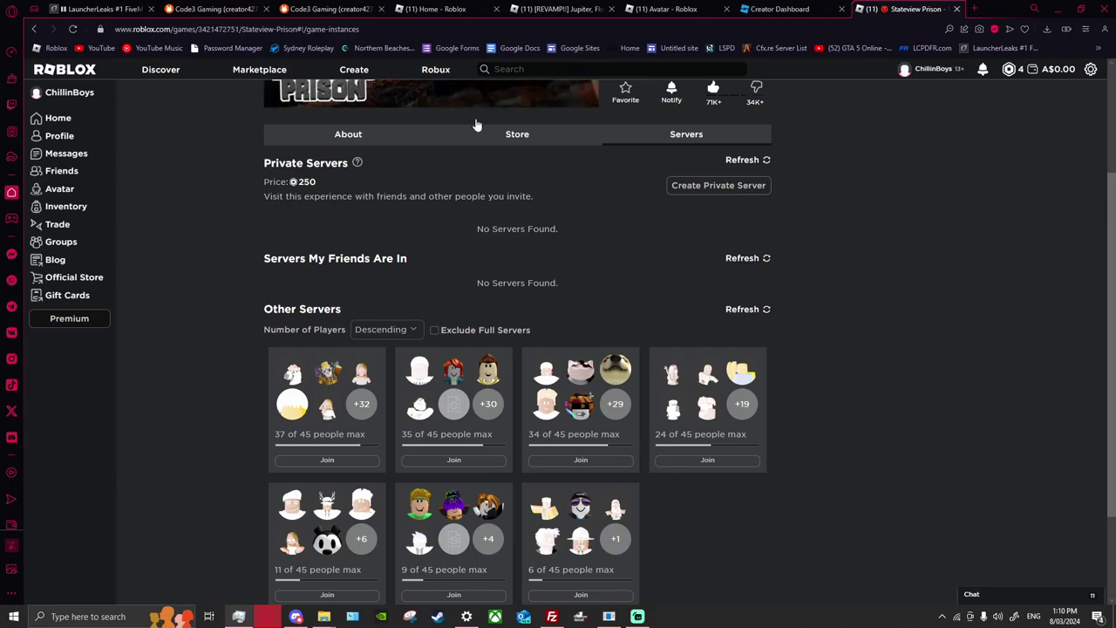
In the Avatar Editor, try on the Y2K Black and Red Shirt, then switch back to the Y2K Soccer Shirt
{"action": "left_click", "coordinate": [639, 7]}
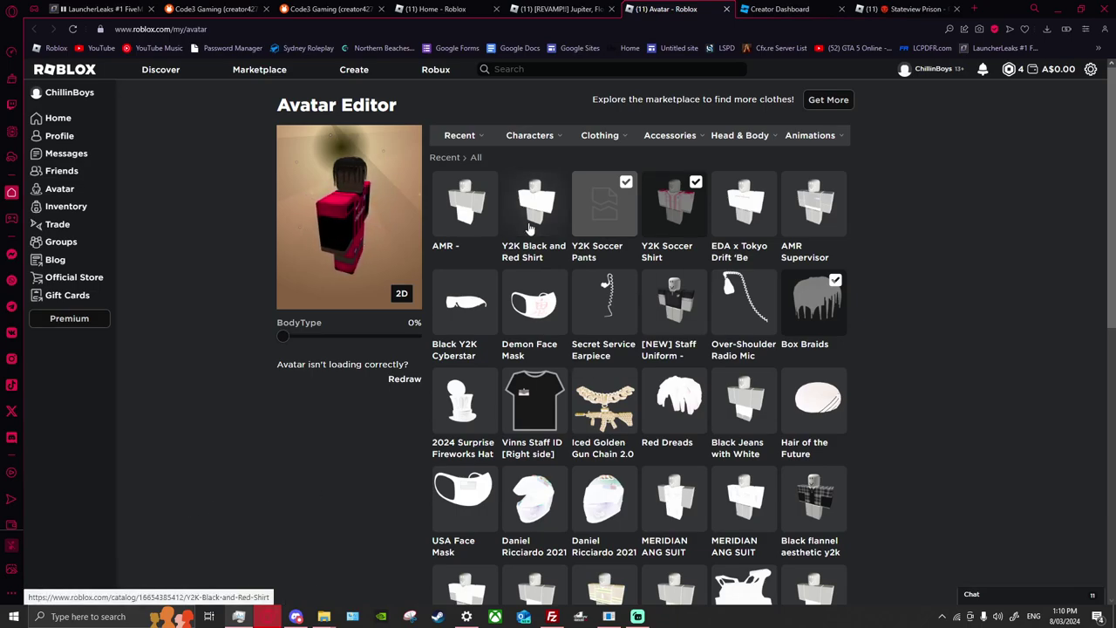
{"action": "left_click", "coordinate": [529, 228]}
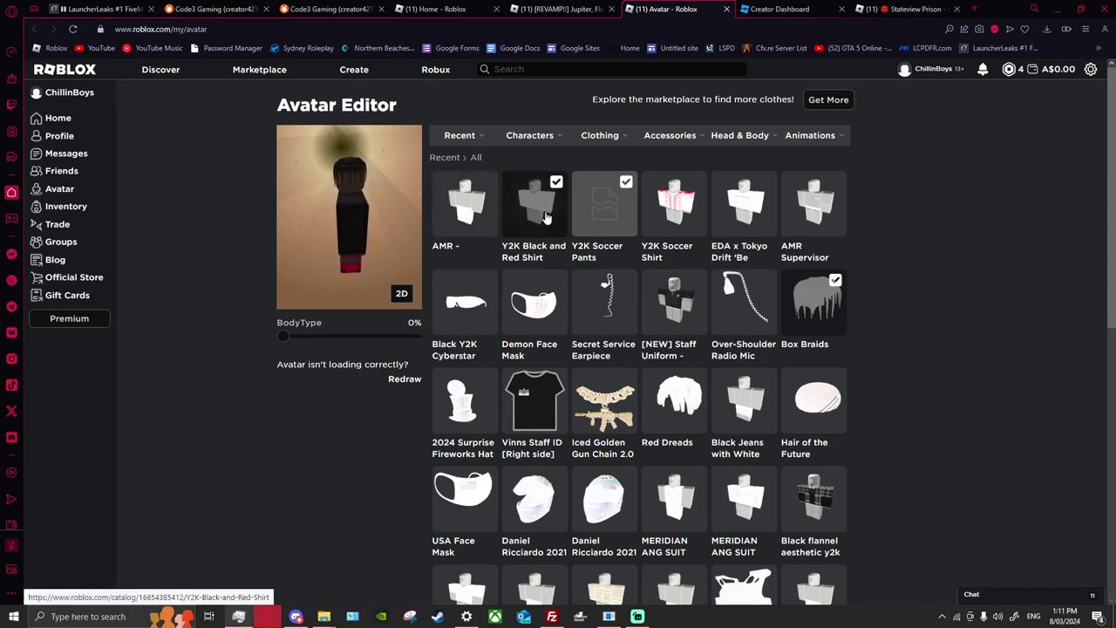
{"action": "left_click", "coordinate": [673, 208]}
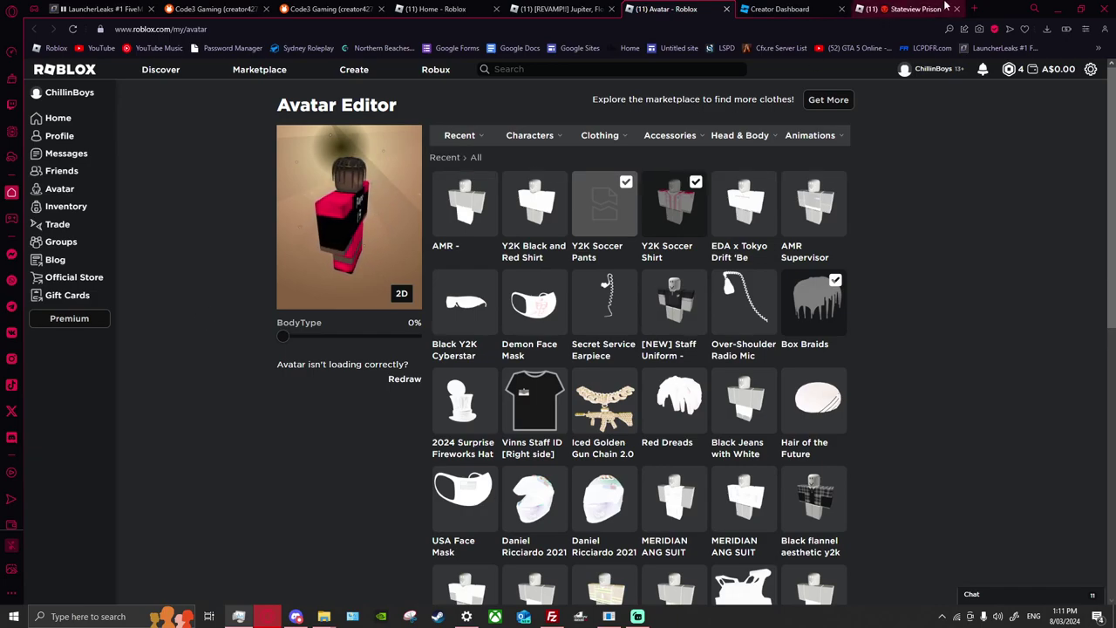
Close the Stateview Prison, Jupiter and Roblox Home browser tabs
{"action": "left_click", "coordinate": [957, 10]}
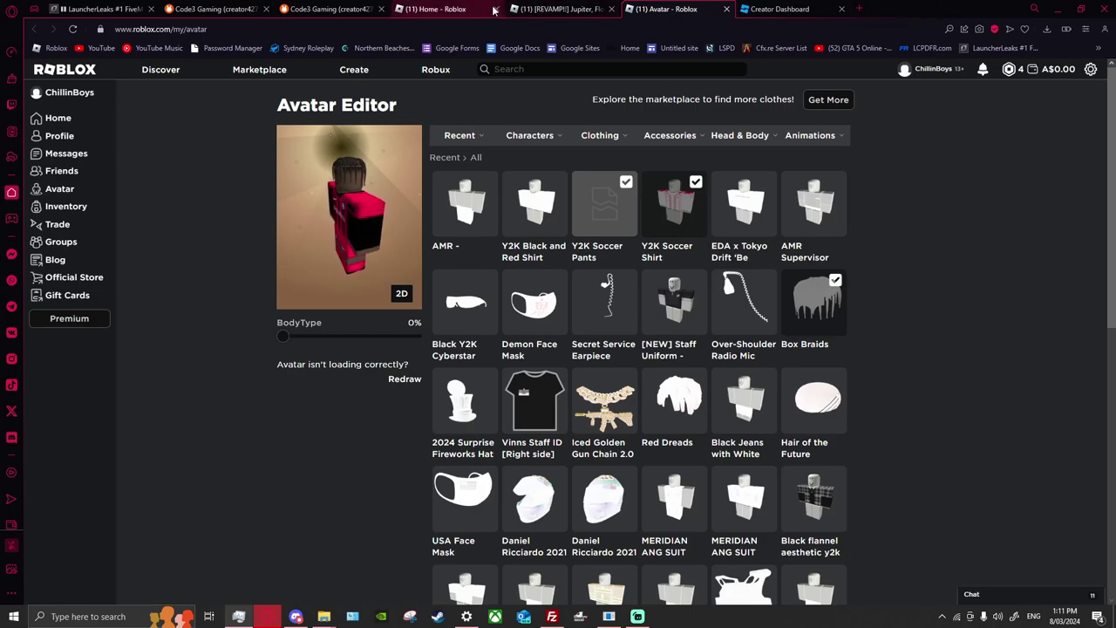
{"action": "left_click", "coordinate": [612, 9]}
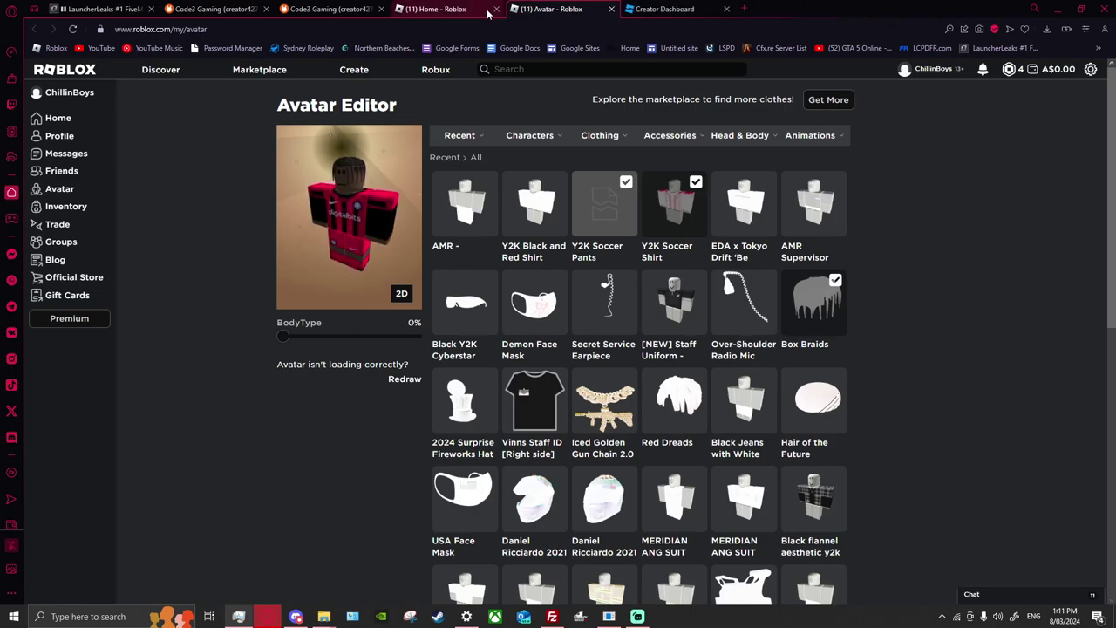
{"action": "left_click", "coordinate": [488, 10]}
{"action": "left_click", "coordinate": [500, 9]}
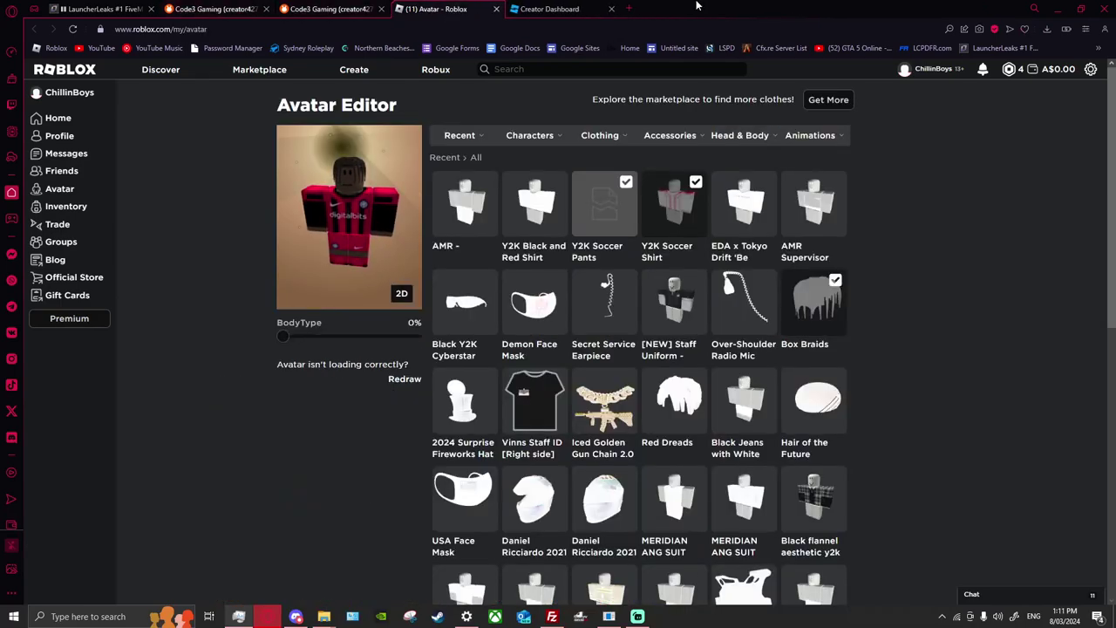
Load customuse.com in a new Opera GX tab
{"action": "left_click", "coordinate": [629, 9]}
{"action": "type", "text": "cust"}
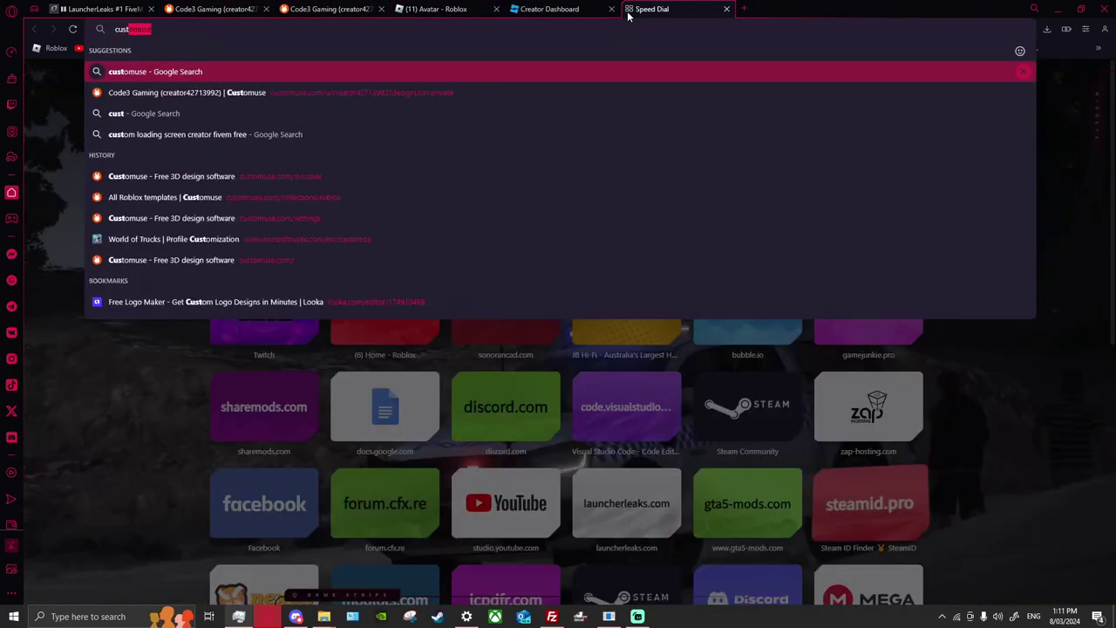
{"action": "type", "text": "omuse.com"}
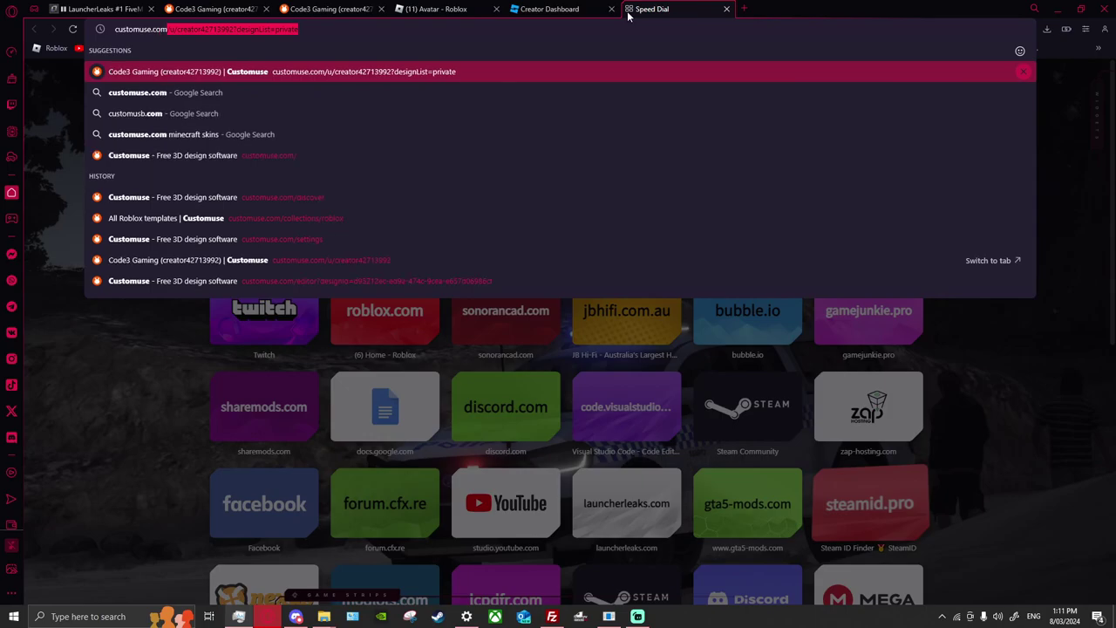
{"action": "key", "text": "Delete"}
{"action": "key", "text": "Return"}
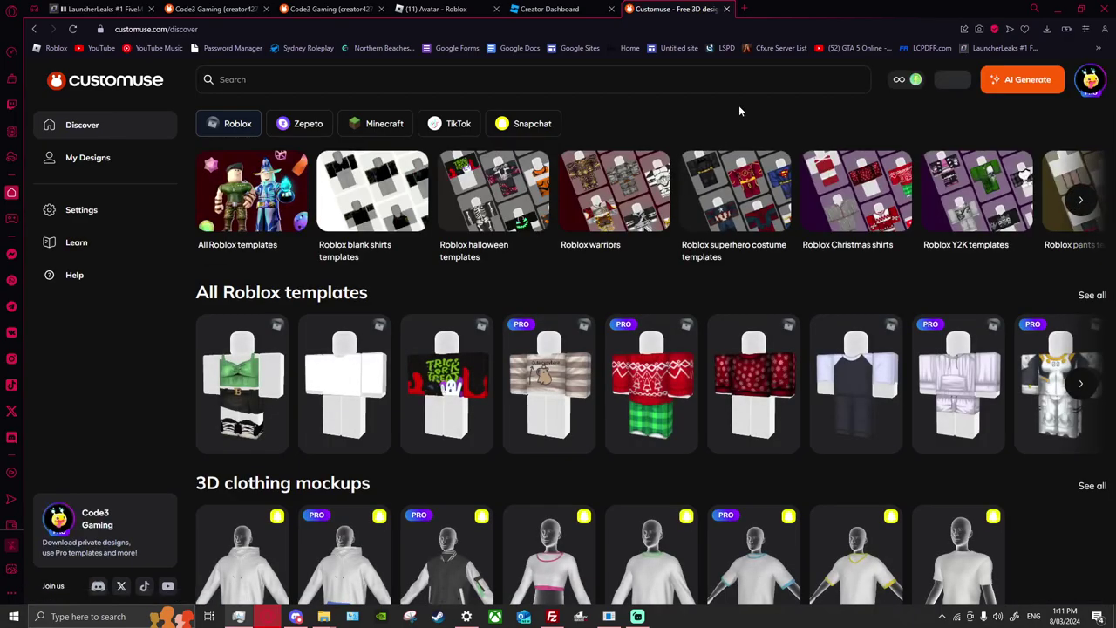
Scroll through the Discover page's template categories, including Roblox blank shirts
{"action": "scroll", "coordinate": [739, 110], "scroll_direction": "down", "scroll_amount": 1}
{"action": "scroll", "coordinate": [739, 110], "scroll_direction": "down", "scroll_amount": 3}
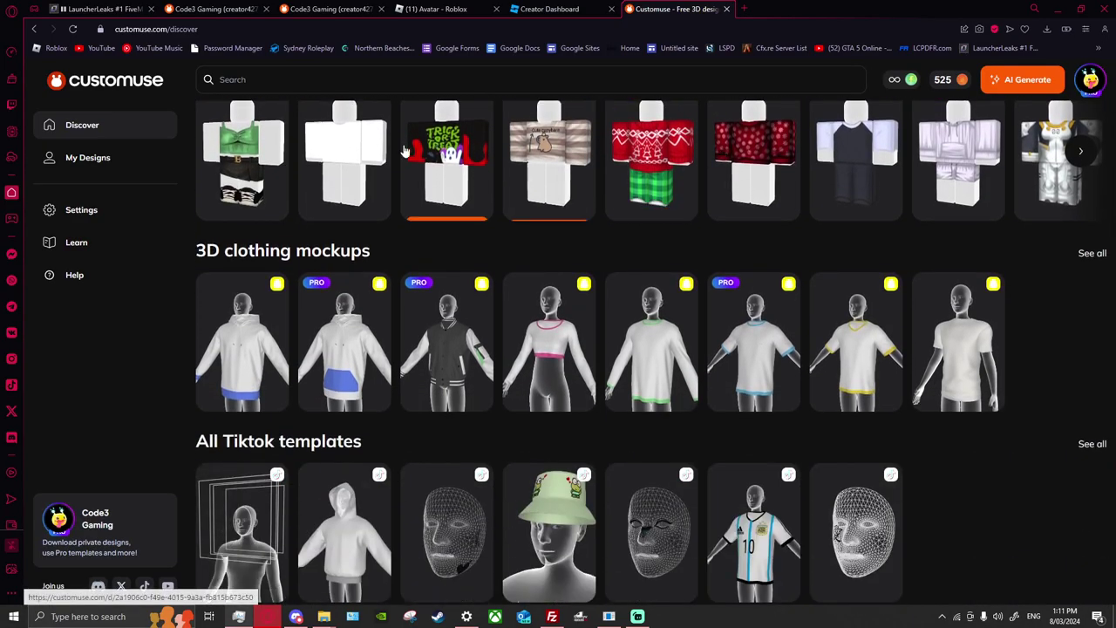
{"action": "scroll", "coordinate": [433, 223], "scroll_direction": "down", "scroll_amount": 1}
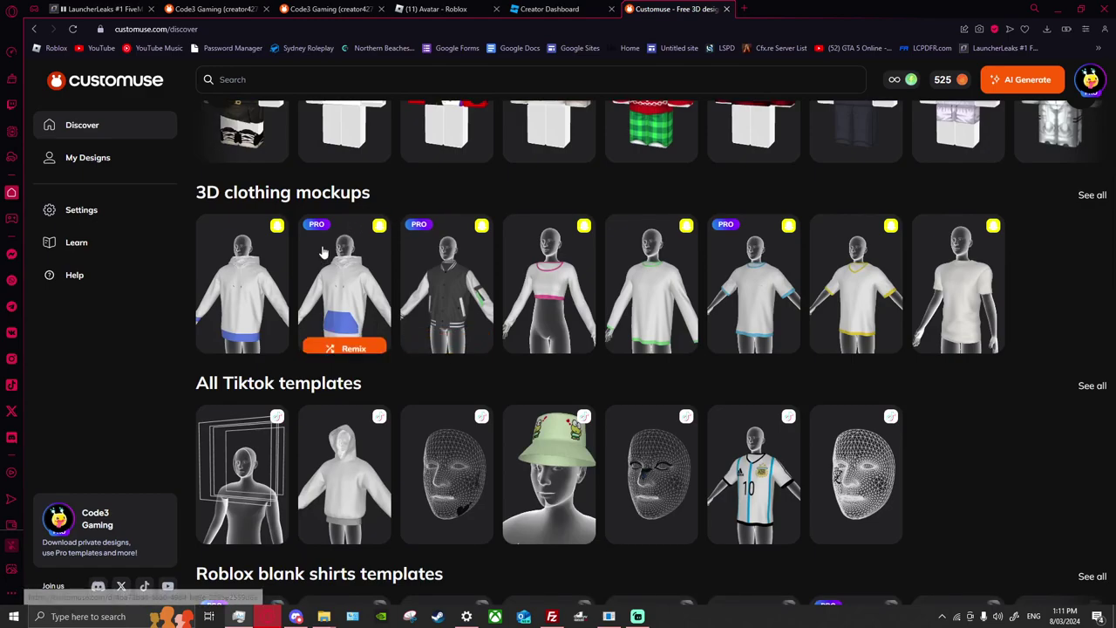
{"action": "scroll", "coordinate": [511, 311], "scroll_direction": "down", "scroll_amount": 3}
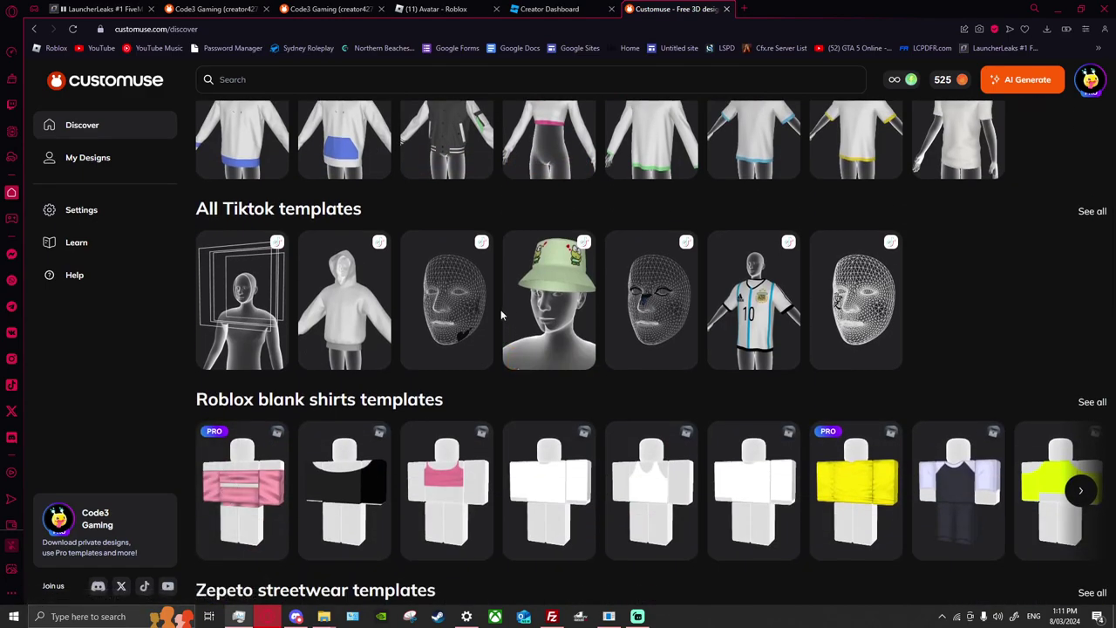
{"action": "scroll", "coordinate": [585, 319], "scroll_direction": "up", "scroll_amount": 1}
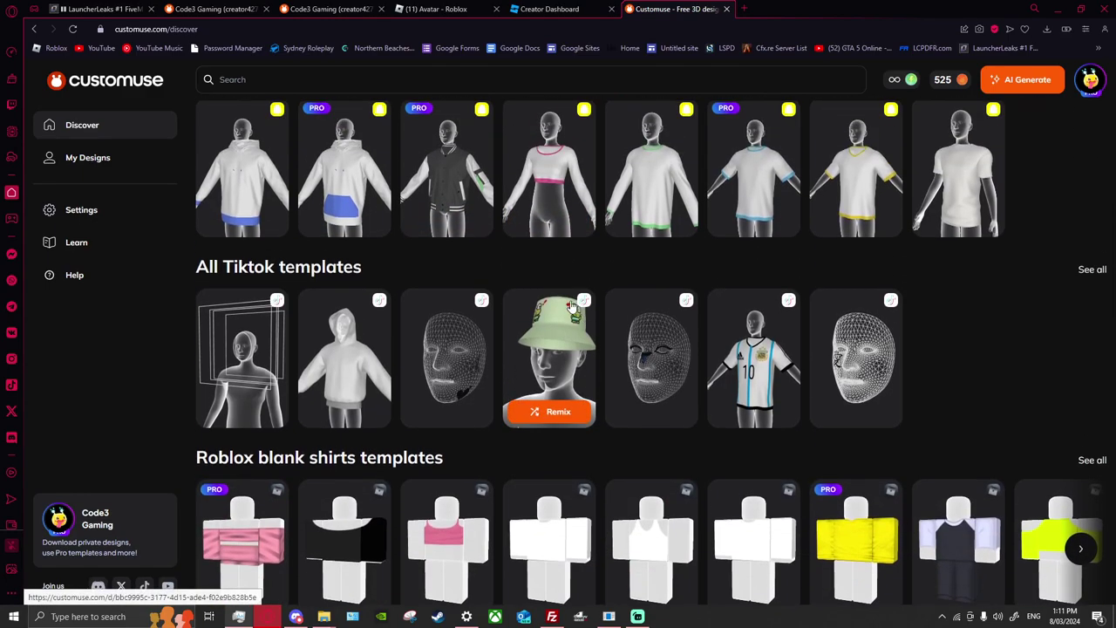
{"action": "scroll", "coordinate": [505, 261], "scroll_direction": "down", "scroll_amount": 1}
{"action": "scroll", "coordinate": [506, 261], "scroll_direction": "down", "scroll_amount": 1}
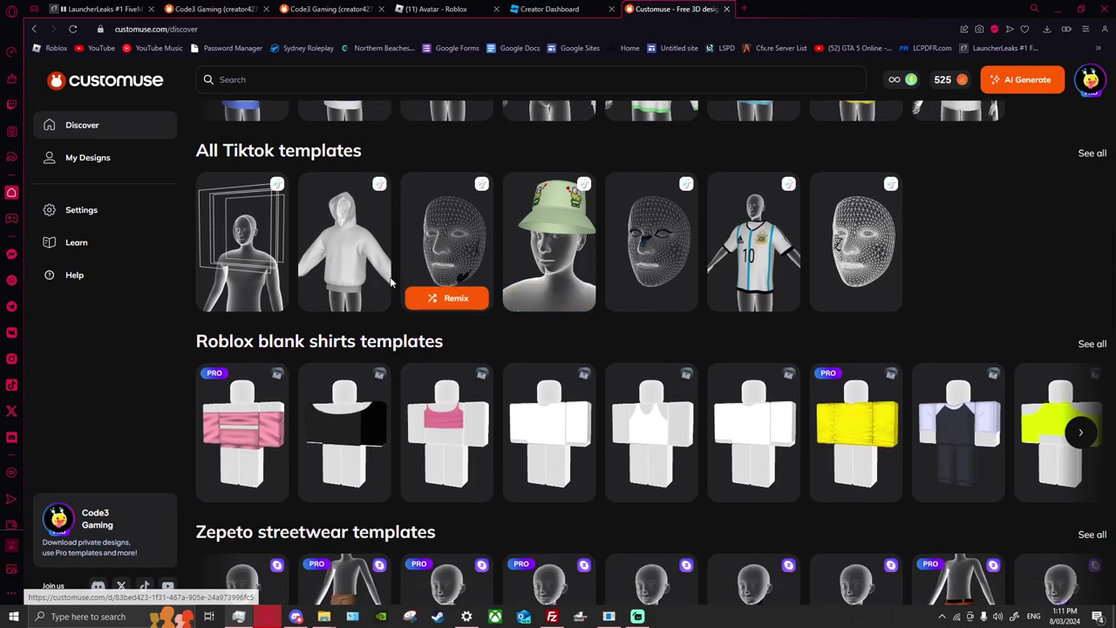
{"action": "scroll", "coordinate": [489, 253], "scroll_direction": "down", "scroll_amount": 2}
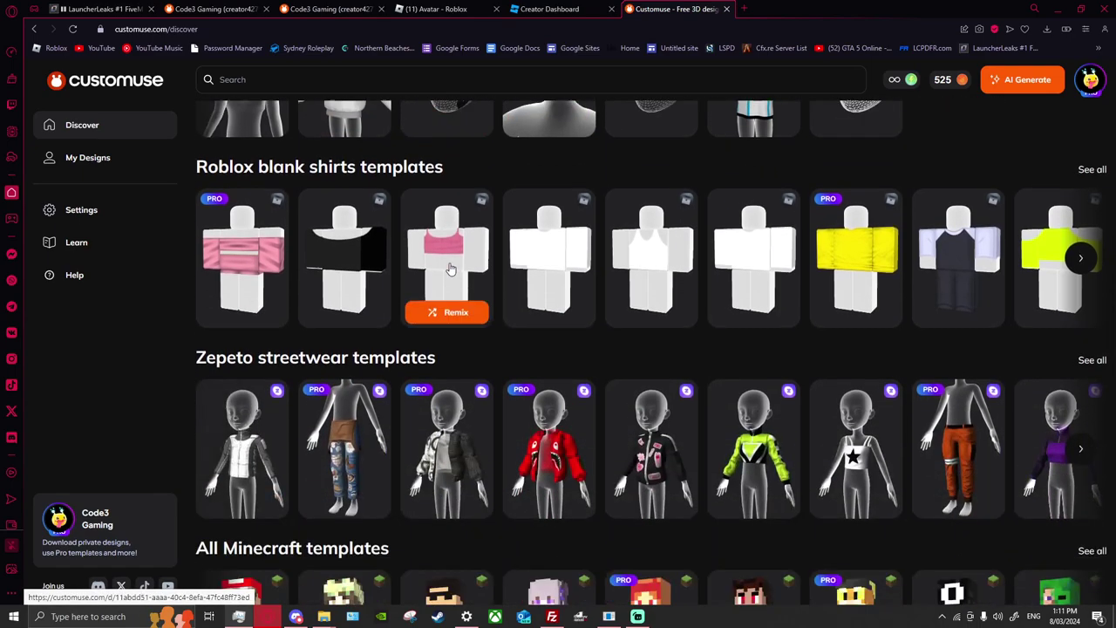
{"action": "scroll", "coordinate": [307, 187], "scroll_direction": "down", "scroll_amount": 1}
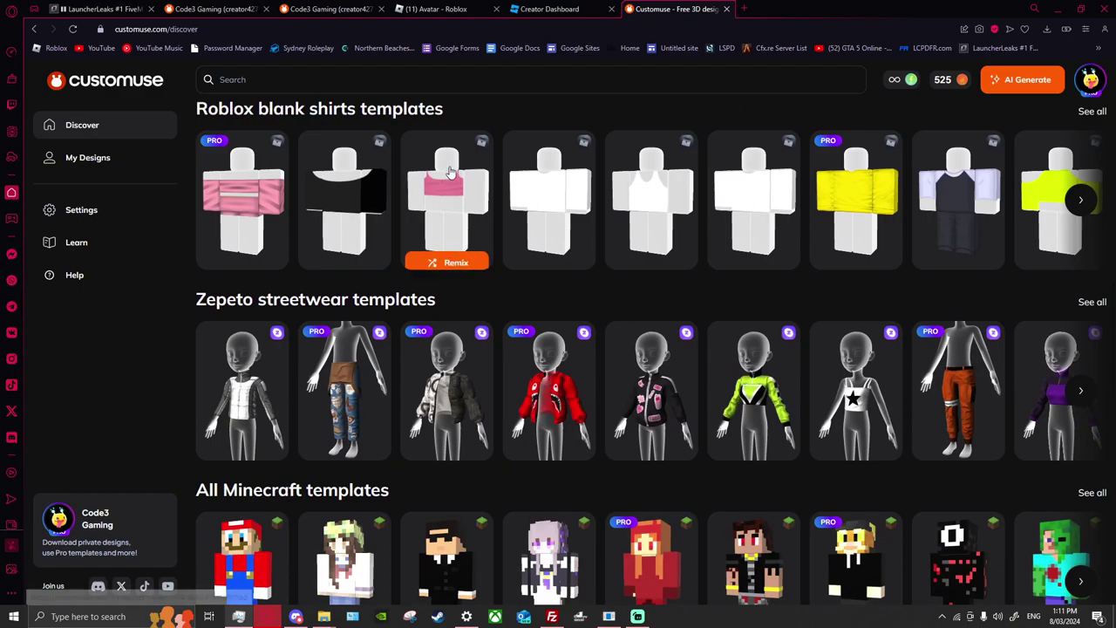
{"action": "scroll", "coordinate": [667, 195], "scroll_direction": "down", "scroll_amount": 1}
{"action": "scroll", "coordinate": [667, 195], "scroll_direction": "down", "scroll_amount": 3}
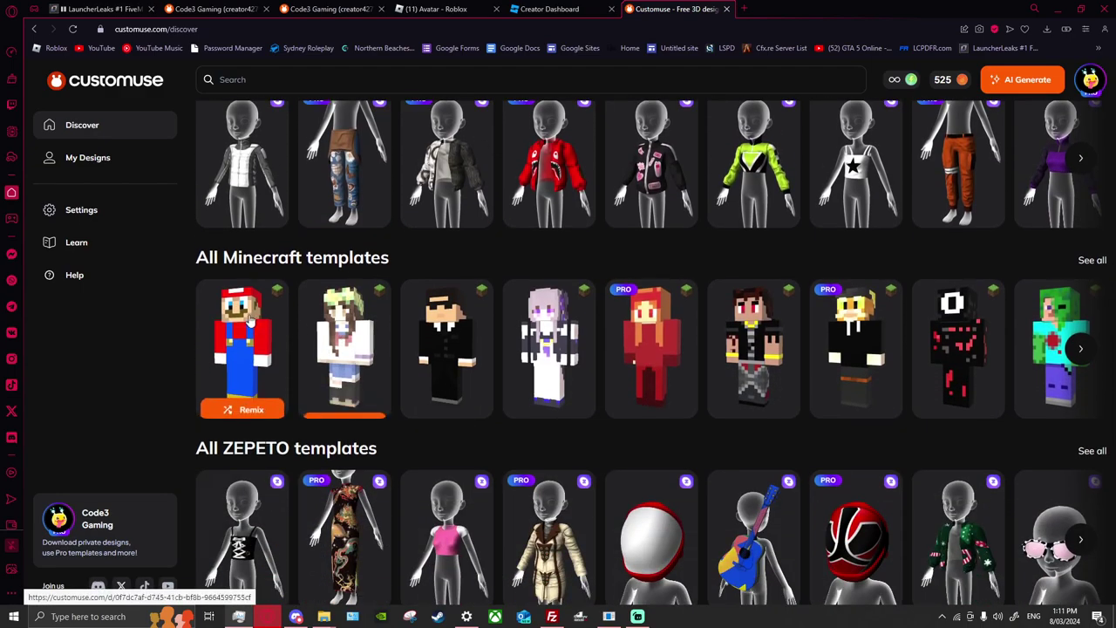
{"action": "scroll", "coordinate": [367, 366], "scroll_direction": "down", "scroll_amount": 2}
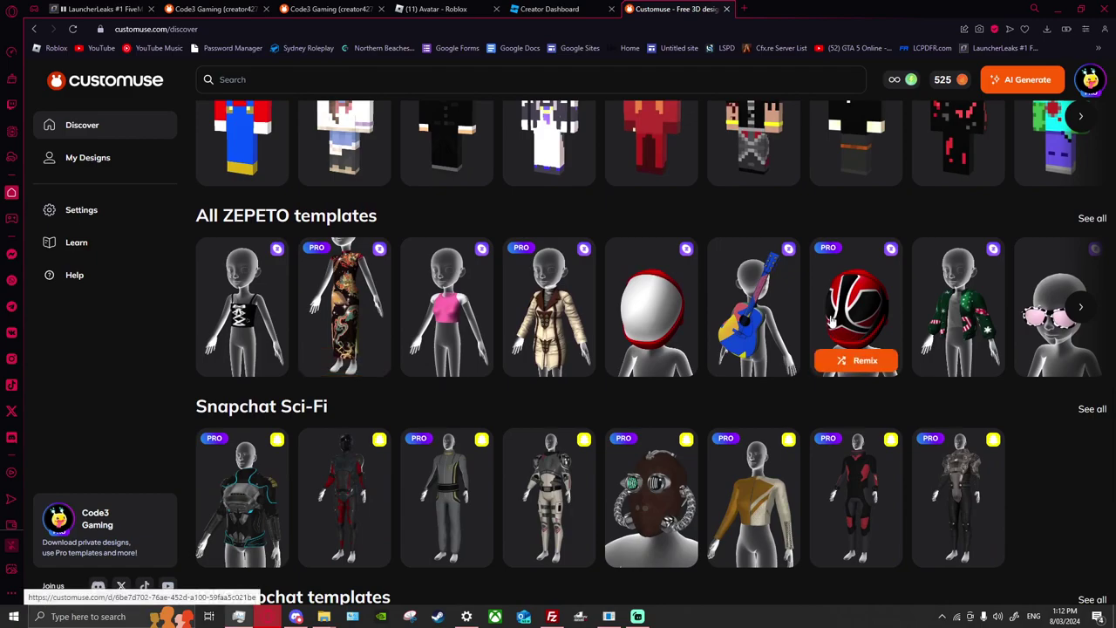
{"action": "scroll", "coordinate": [549, 183], "scroll_direction": "down", "scroll_amount": 3}
{"action": "mouse_move", "coordinate": [274, 245]}
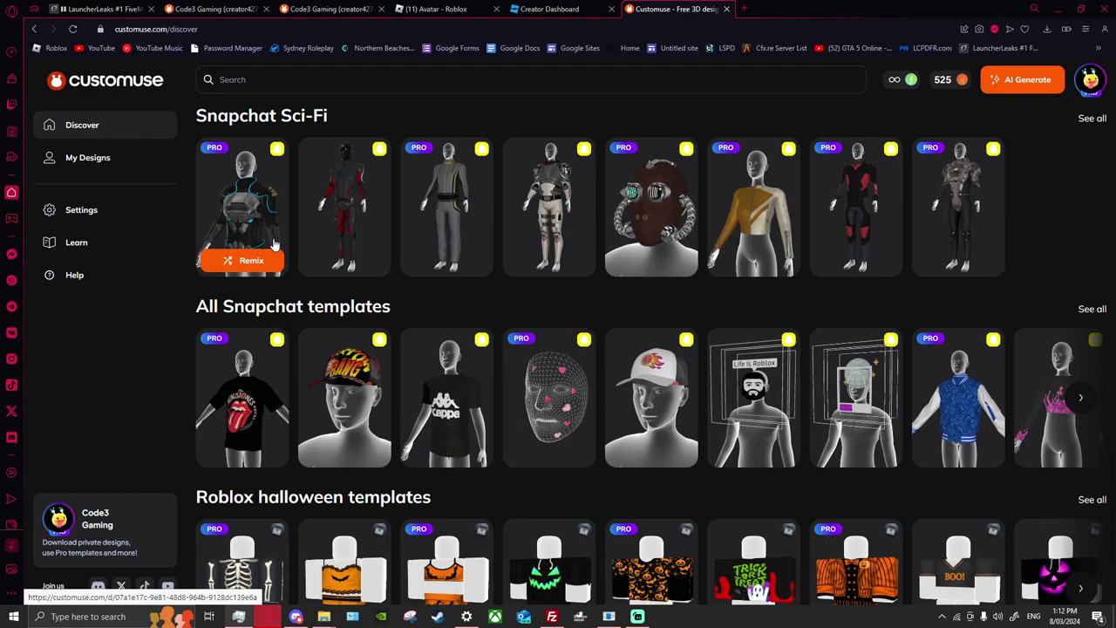
{"action": "scroll", "coordinate": [287, 244], "scroll_direction": "down", "scroll_amount": 1}
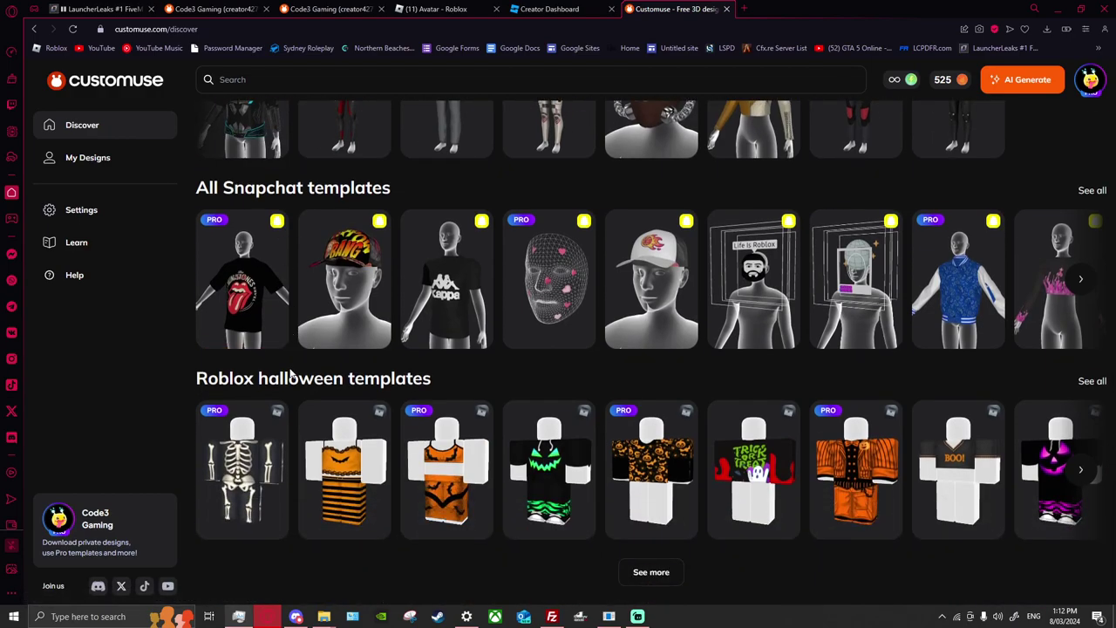
{"action": "scroll", "coordinate": [195, 436], "scroll_direction": "up", "scroll_amount": 6}
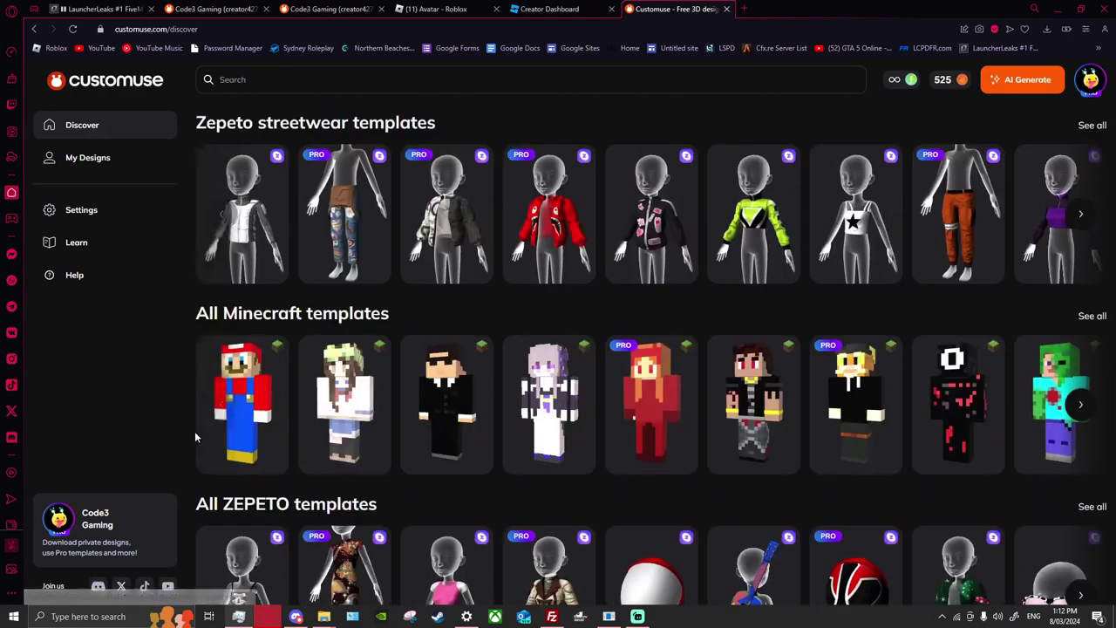
{"action": "scroll", "coordinate": [194, 430], "scroll_direction": "up", "scroll_amount": 3}
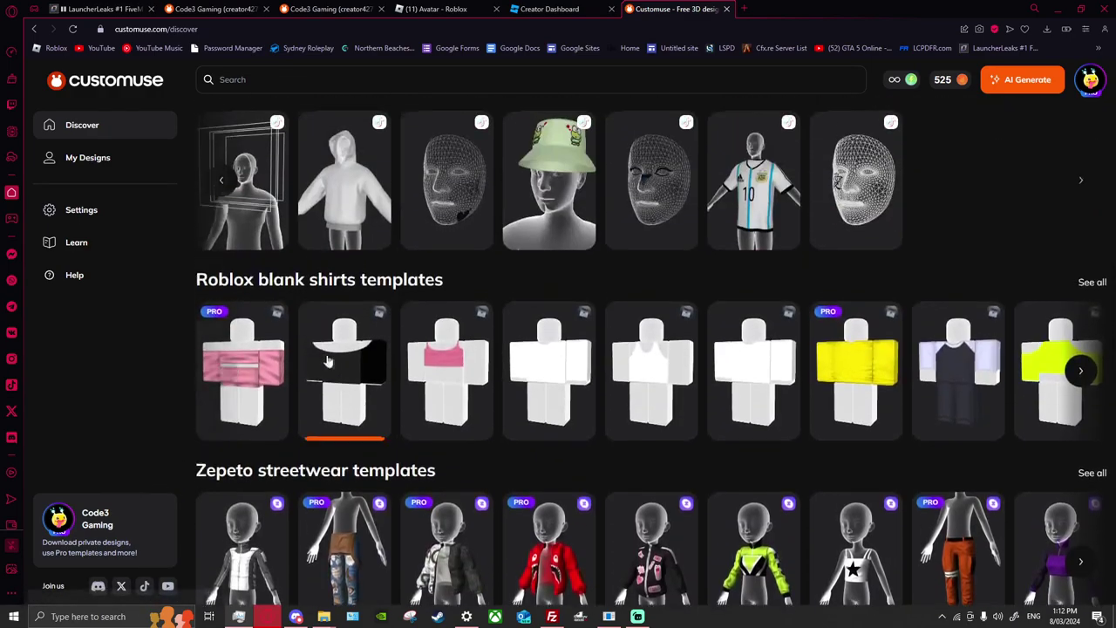
Open My Designs, check the Private designs, then return to the three Published outfits
{"action": "left_click", "coordinate": [88, 162]}
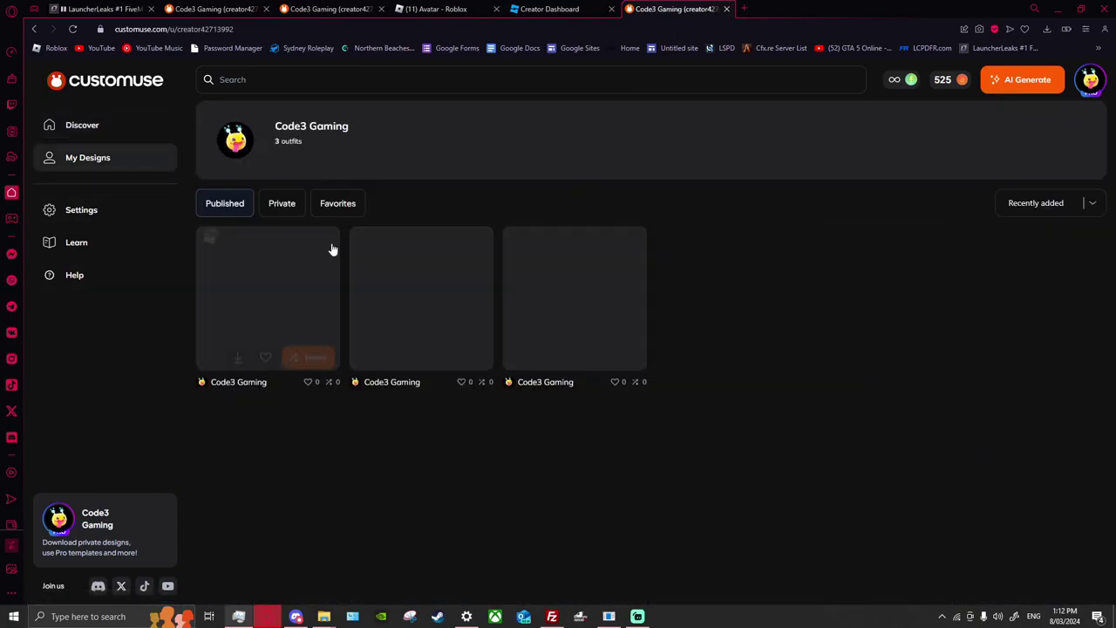
{"action": "left_click", "coordinate": [294, 209]}
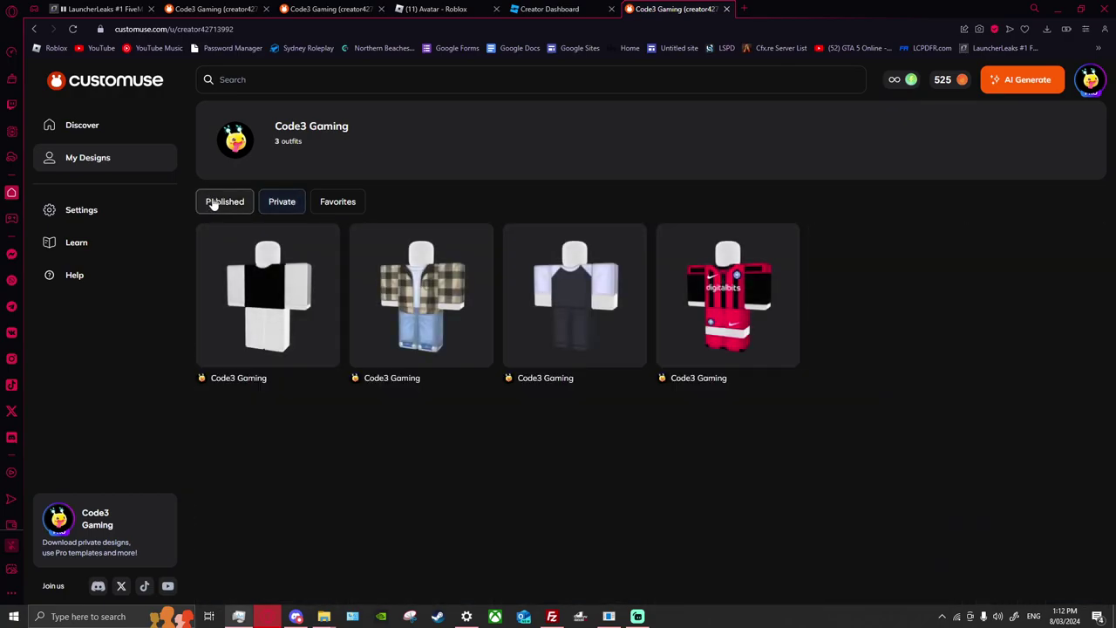
{"action": "left_click", "coordinate": [214, 202]}
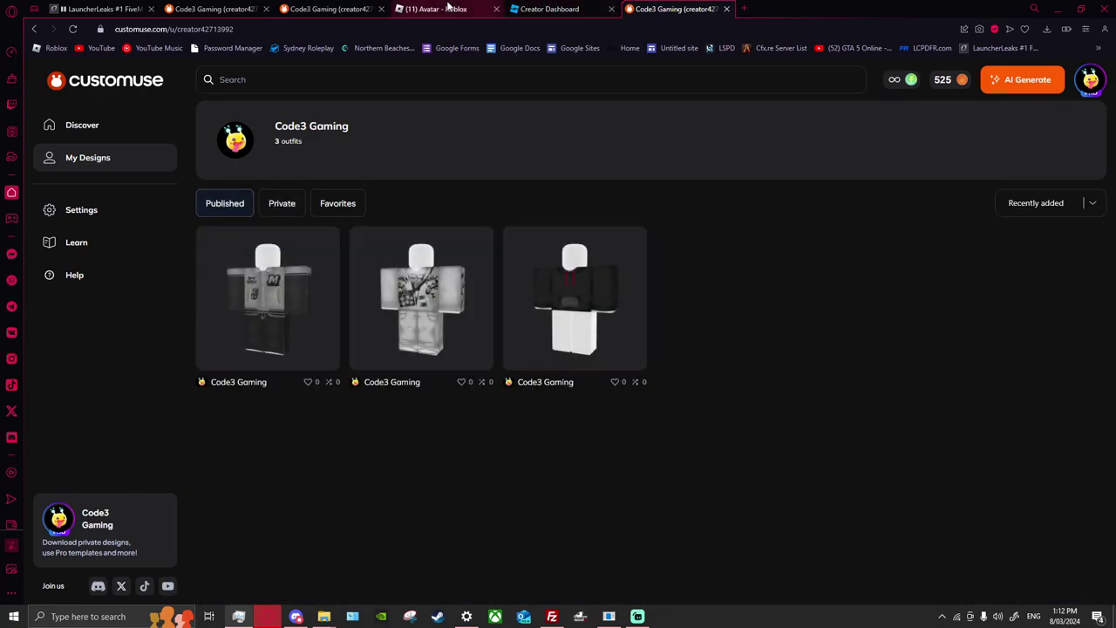
{"action": "left_click", "coordinate": [747, 10]}
Load roblox.com/home in the new tab
{"action": "type", "text": "roblox.h"}
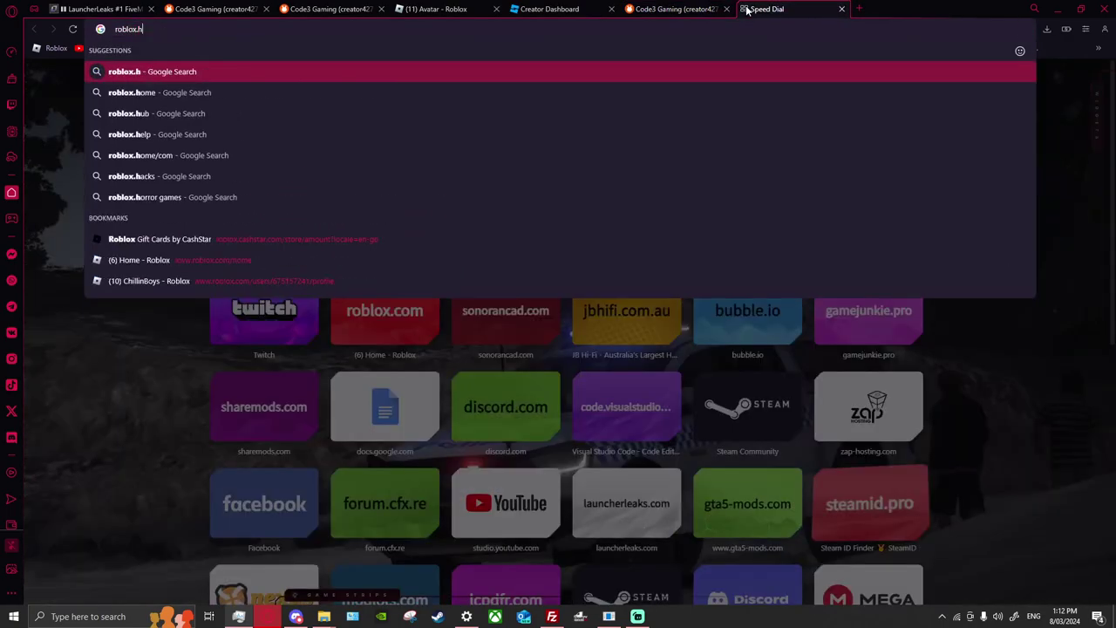
{"action": "key", "text": "BackSpace"}
{"action": "type", "text": "co"}
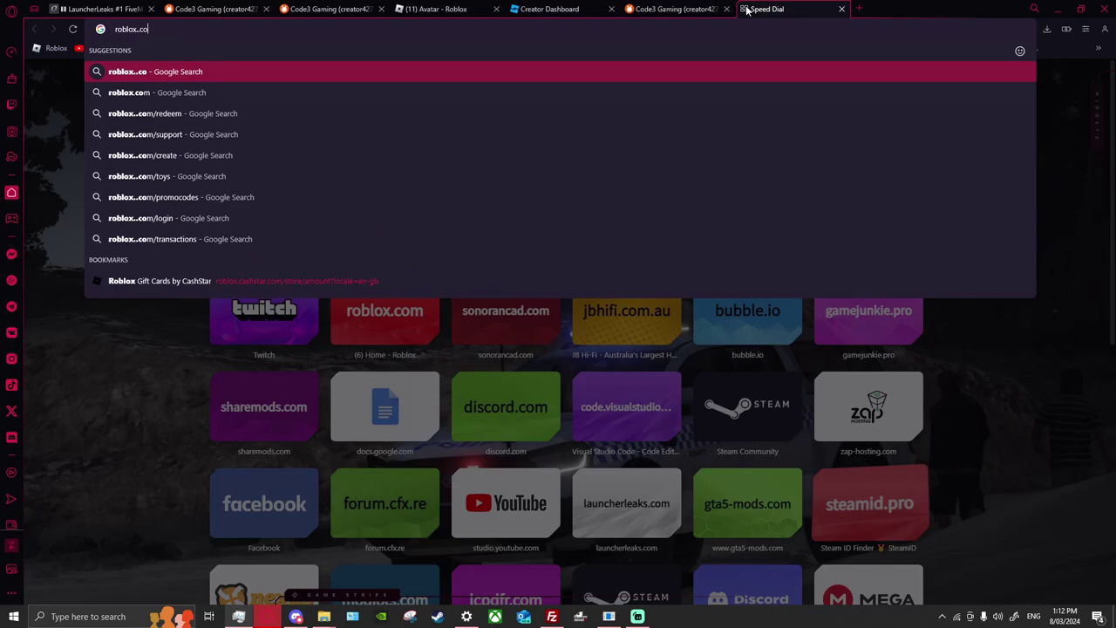
{"action": "type", "text": "m/"}
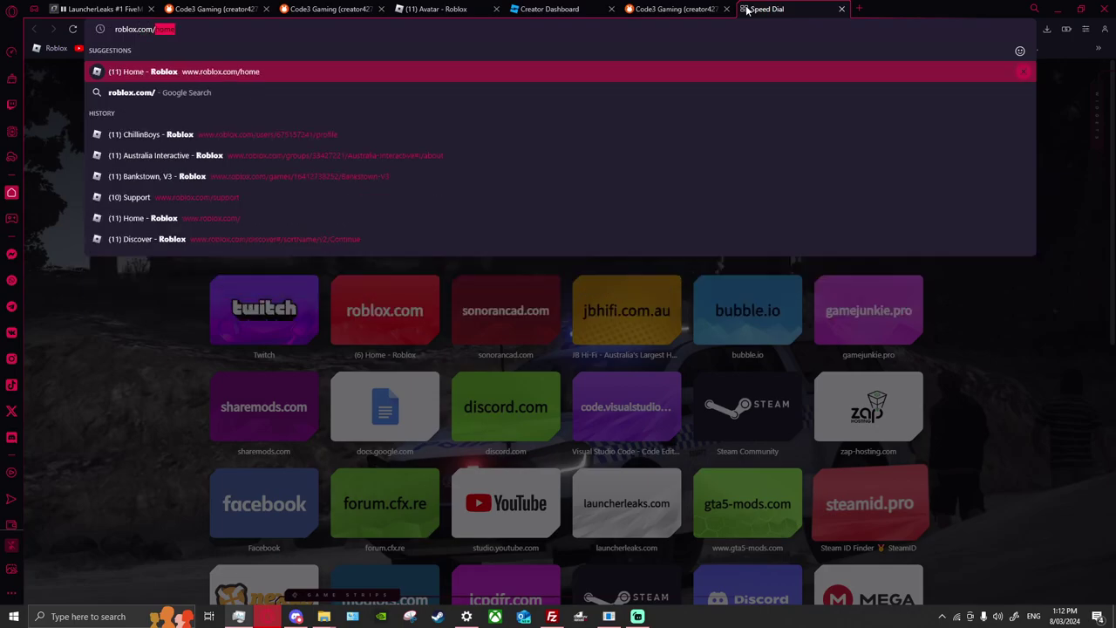
{"action": "type", "text": "home"}
{"action": "key", "text": "Return"}
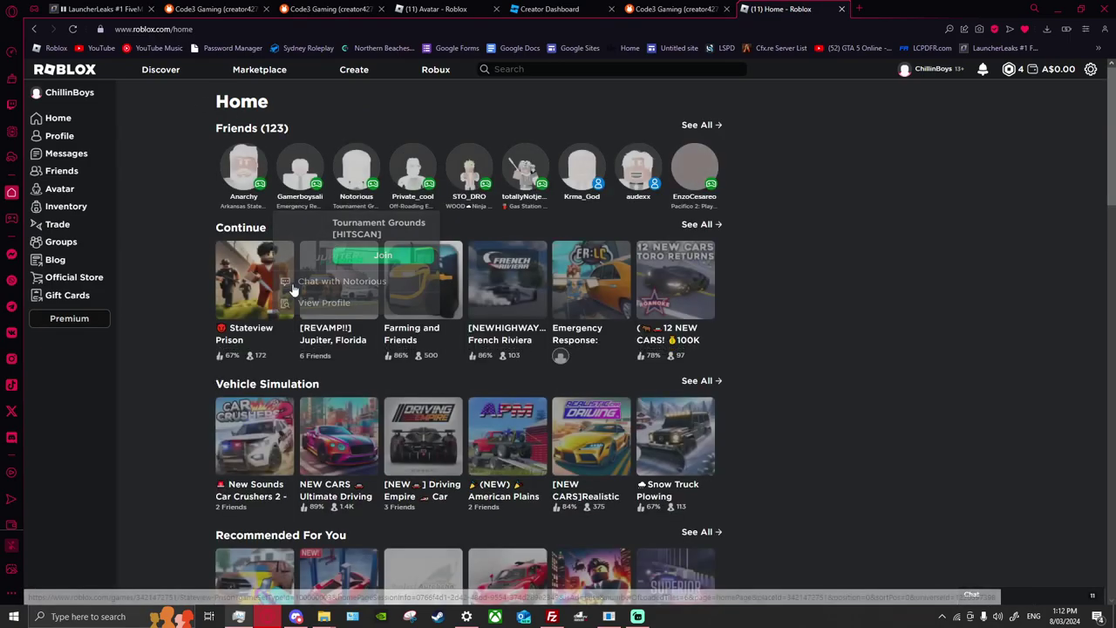
In Creator Hub, open Creations and list Avatar Items to see the four classic T-shirts
{"action": "left_click", "coordinate": [356, 71]}
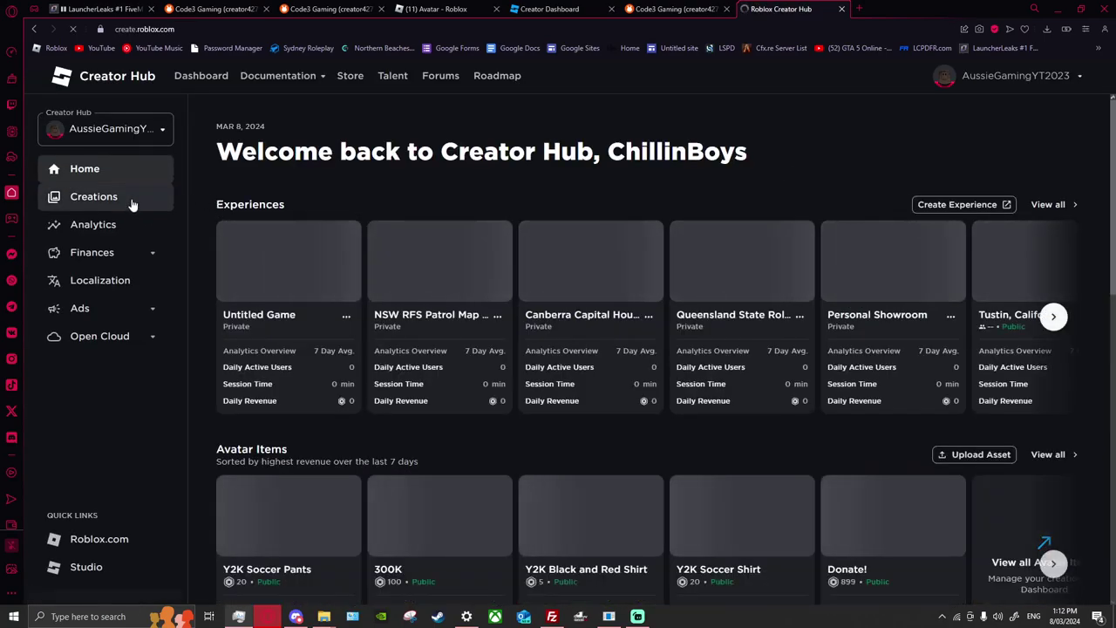
{"action": "left_click", "coordinate": [132, 202]}
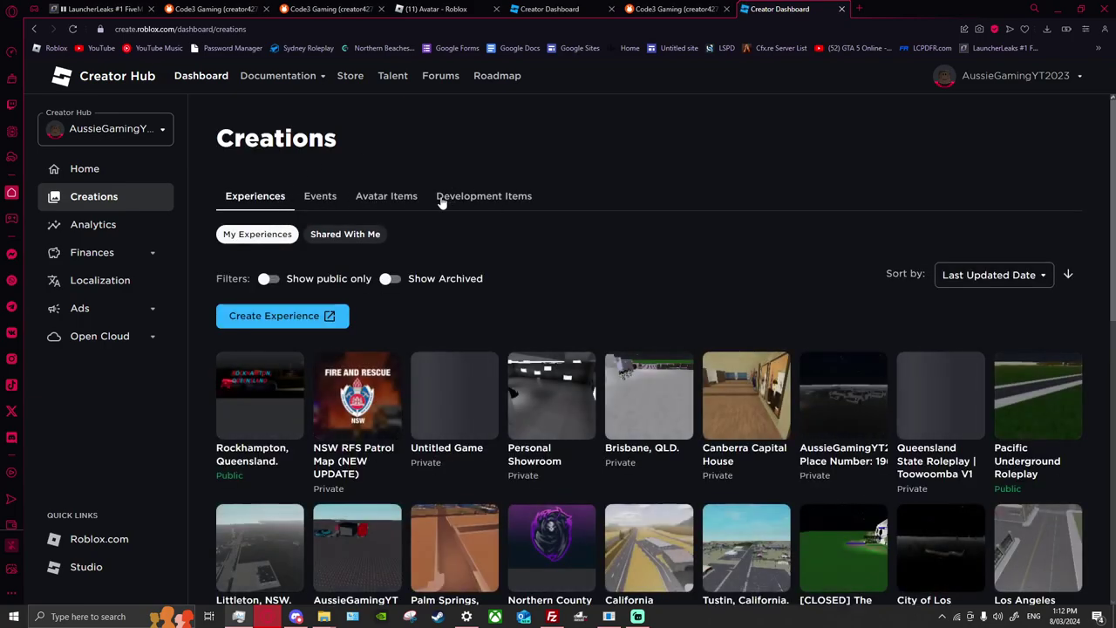
{"action": "left_click", "coordinate": [383, 197]}
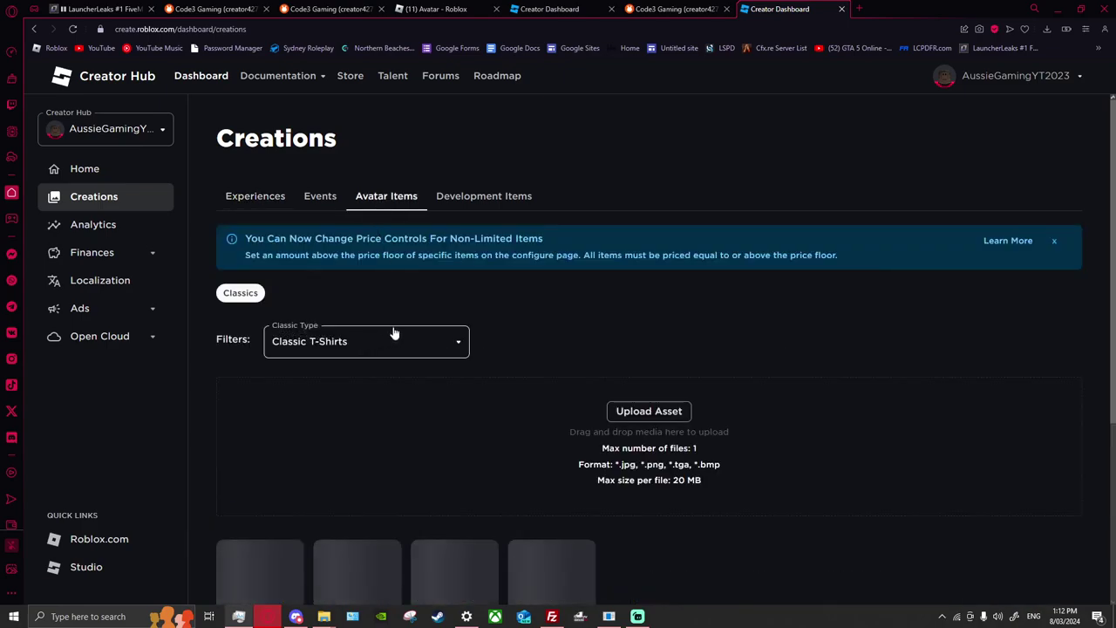
{"action": "scroll", "coordinate": [401, 305], "scroll_direction": "down", "scroll_amount": 1}
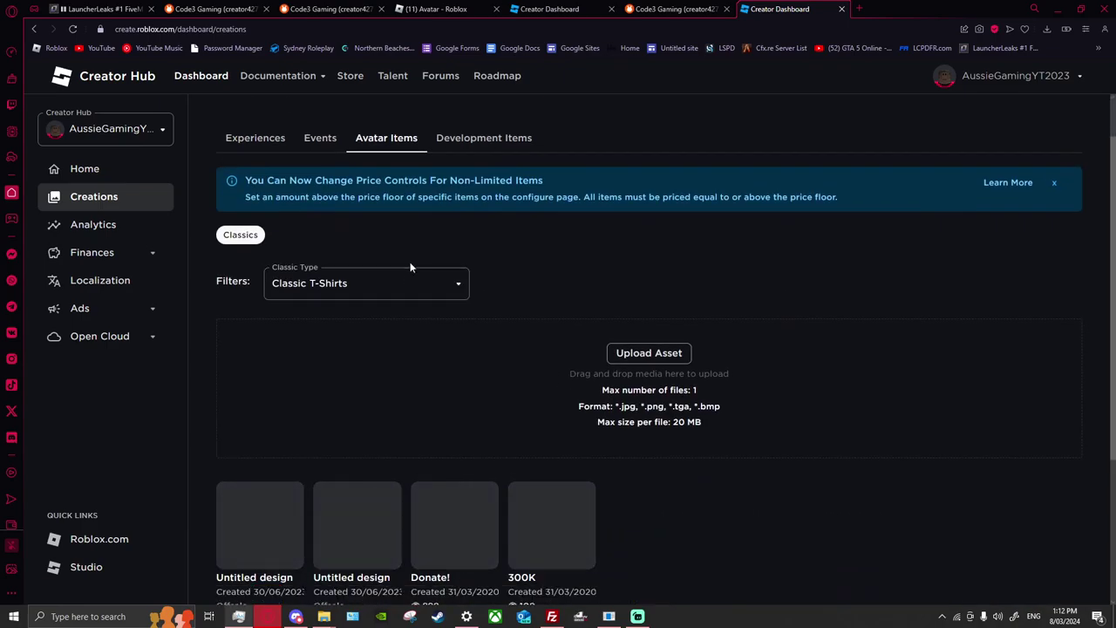
{"action": "scroll", "coordinate": [401, 270], "scroll_direction": "down", "scroll_amount": 2}
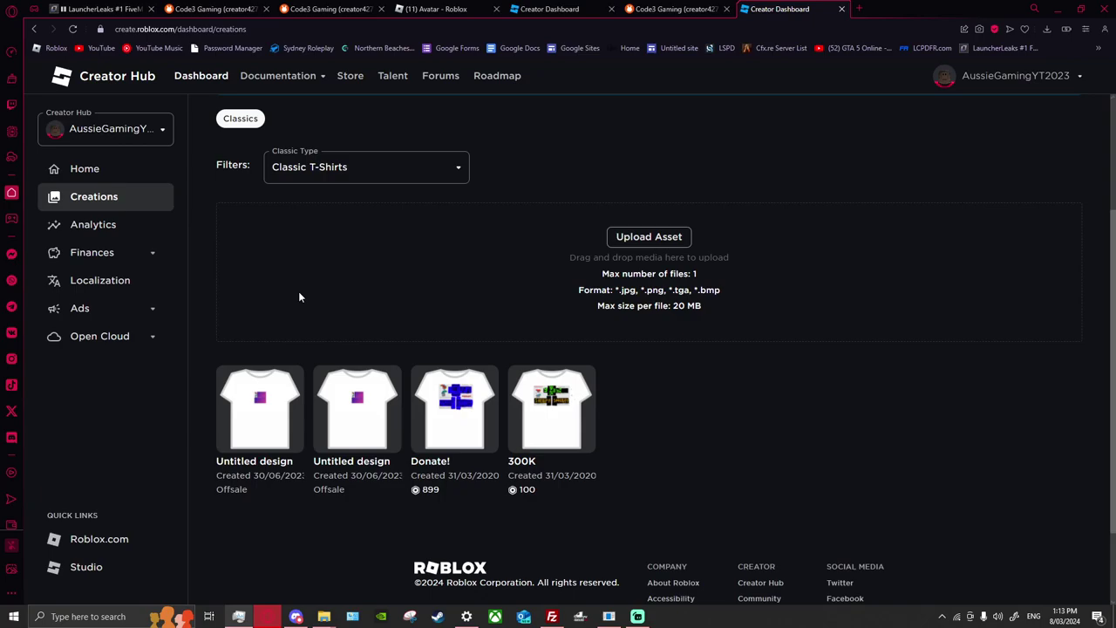
Filter creations to Classic Shirts, then close the duplicate Creator Hub tab and return to Customuse
{"action": "left_click", "coordinate": [300, 170]}
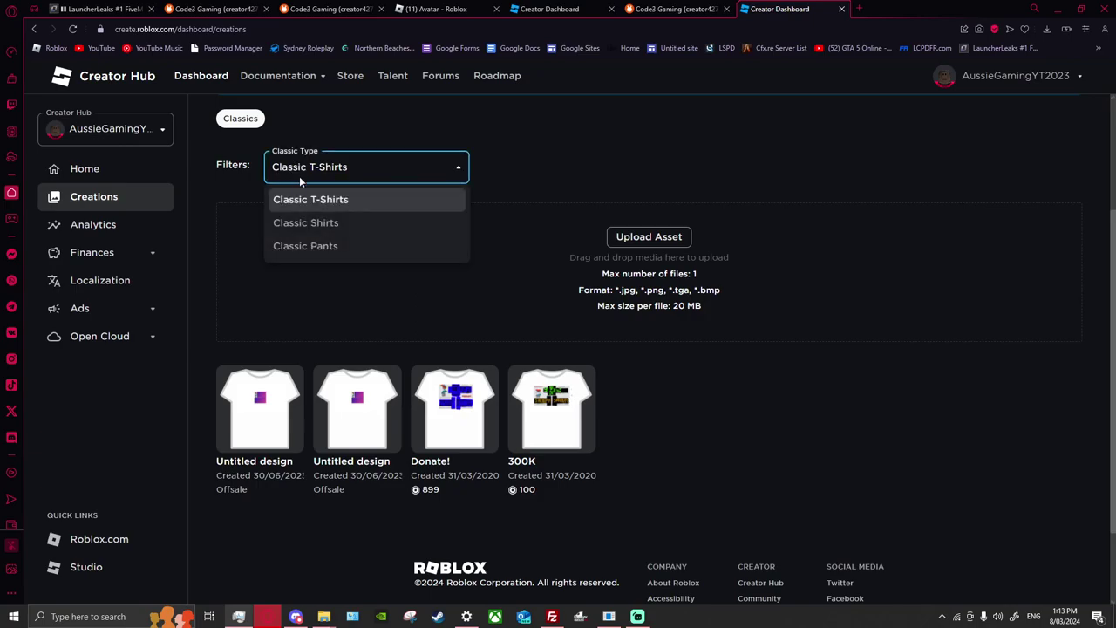
{"action": "left_click", "coordinate": [303, 223]}
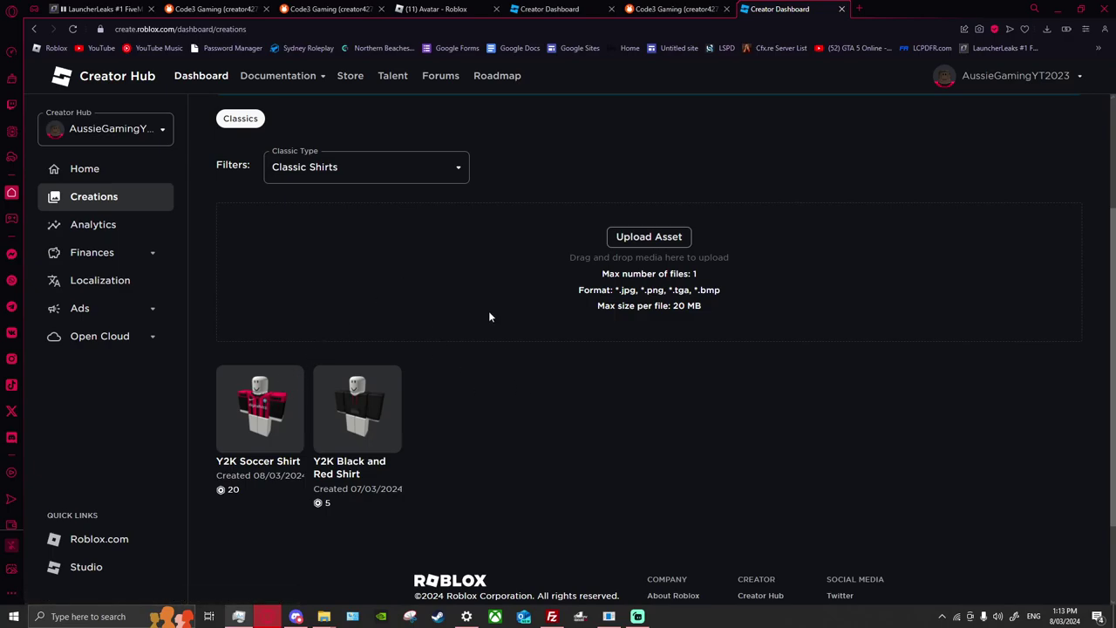
{"action": "left_click", "coordinate": [549, 9]}
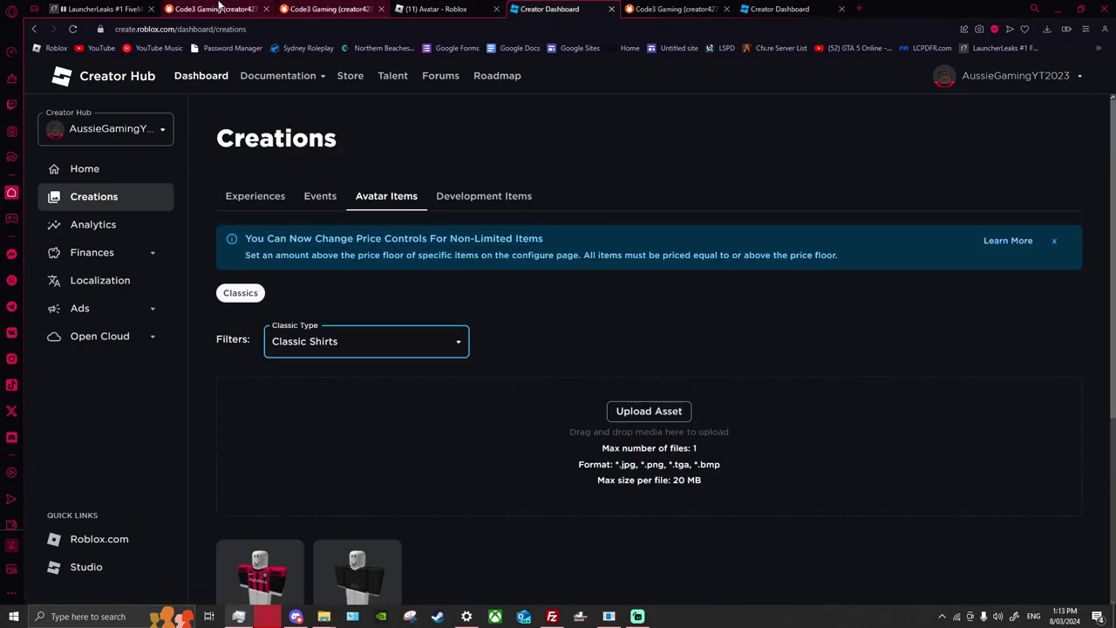
{"action": "left_click", "coordinate": [333, 8]}
{"action": "left_click", "coordinate": [610, 10]}
{"action": "left_click", "coordinate": [641, 8]}
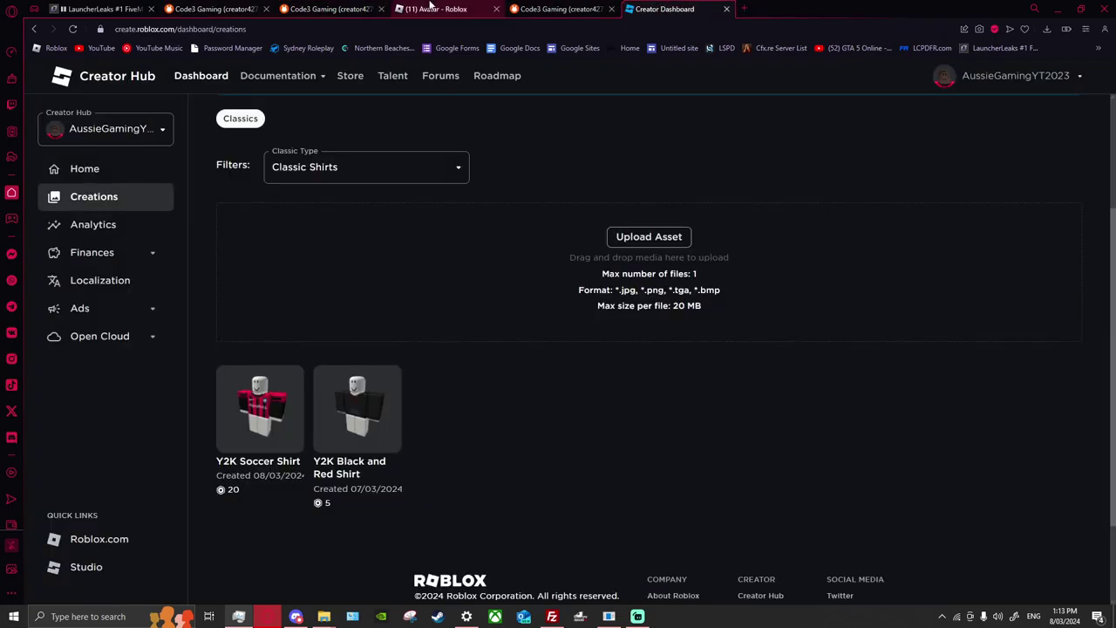
{"action": "left_click", "coordinate": [559, 8]}
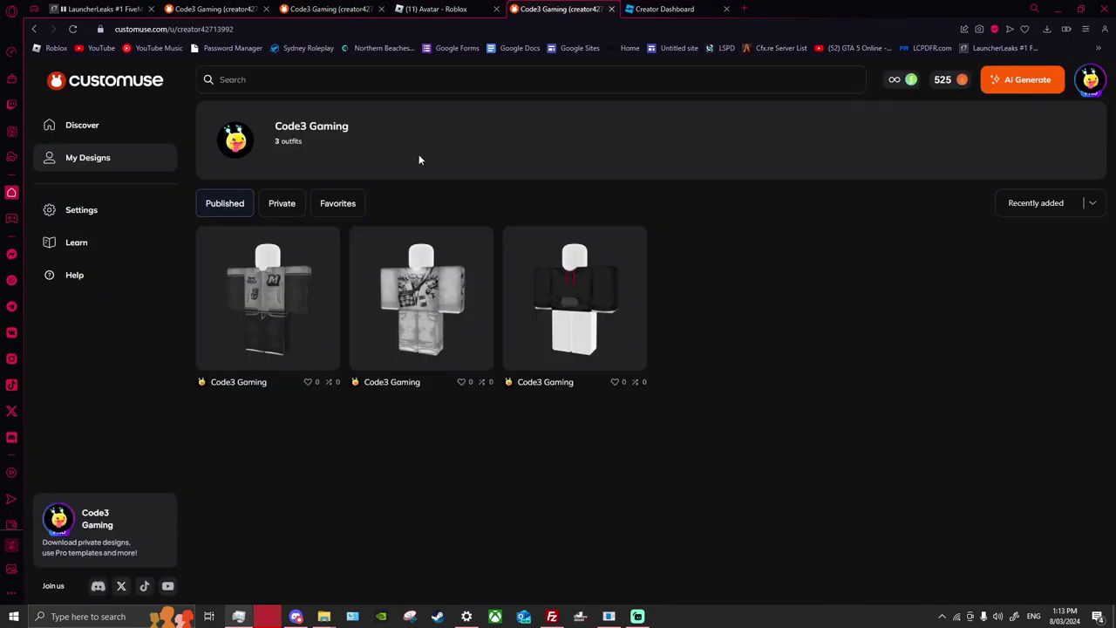
Remix the lilac Baggy Hoodie & Shorts template from Discover, then return to the designs tab
{"action": "left_click", "coordinate": [88, 125]}
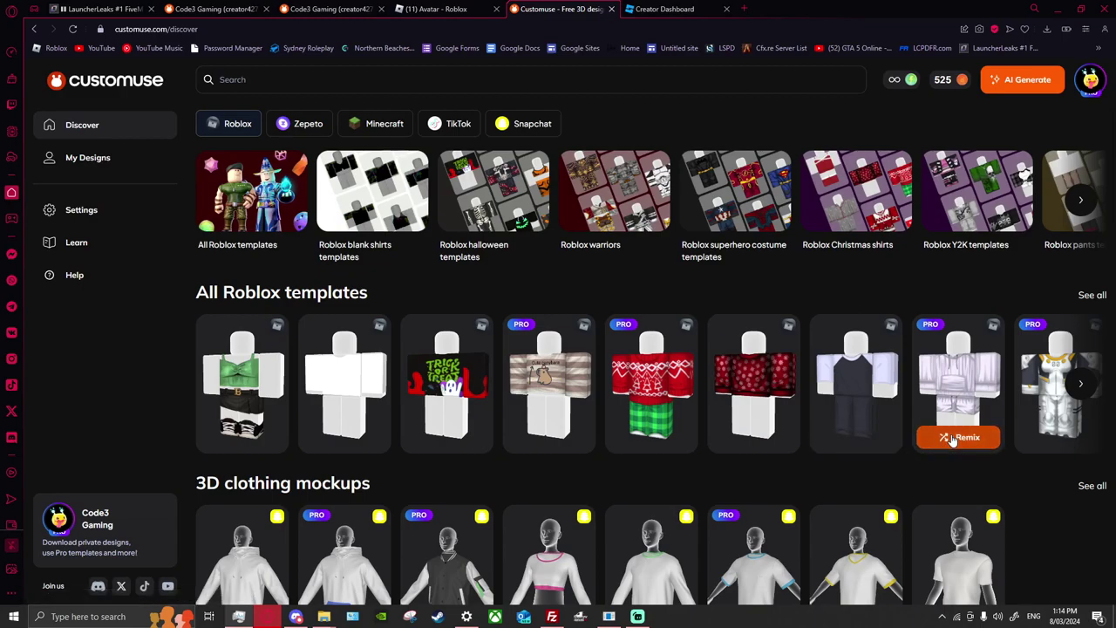
{"action": "left_click", "coordinate": [956, 438]}
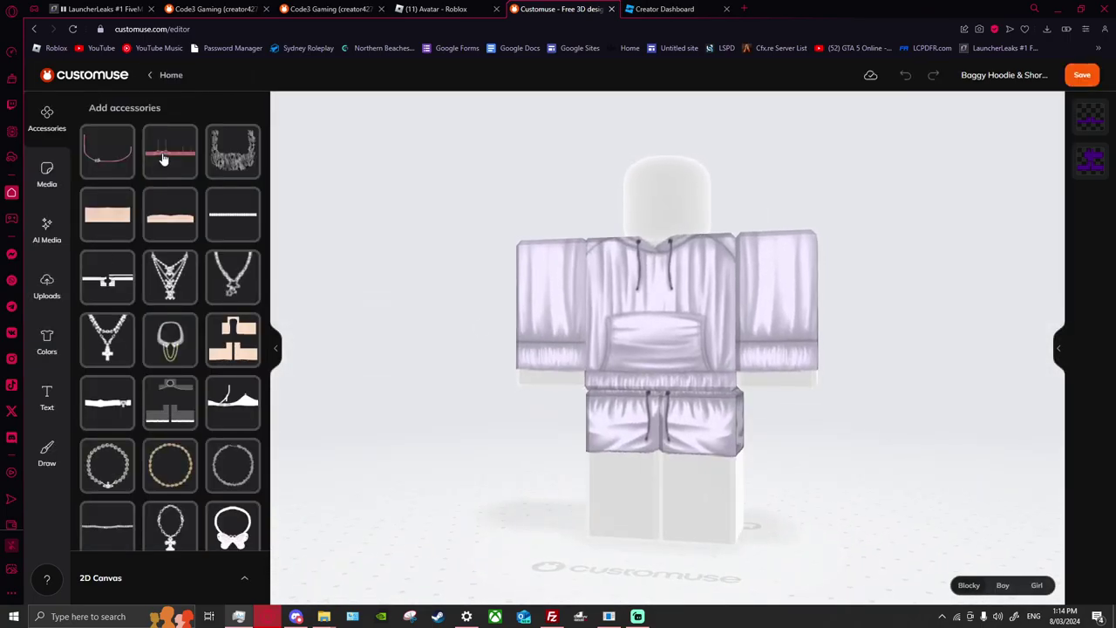
{"action": "left_click", "coordinate": [214, 8]}
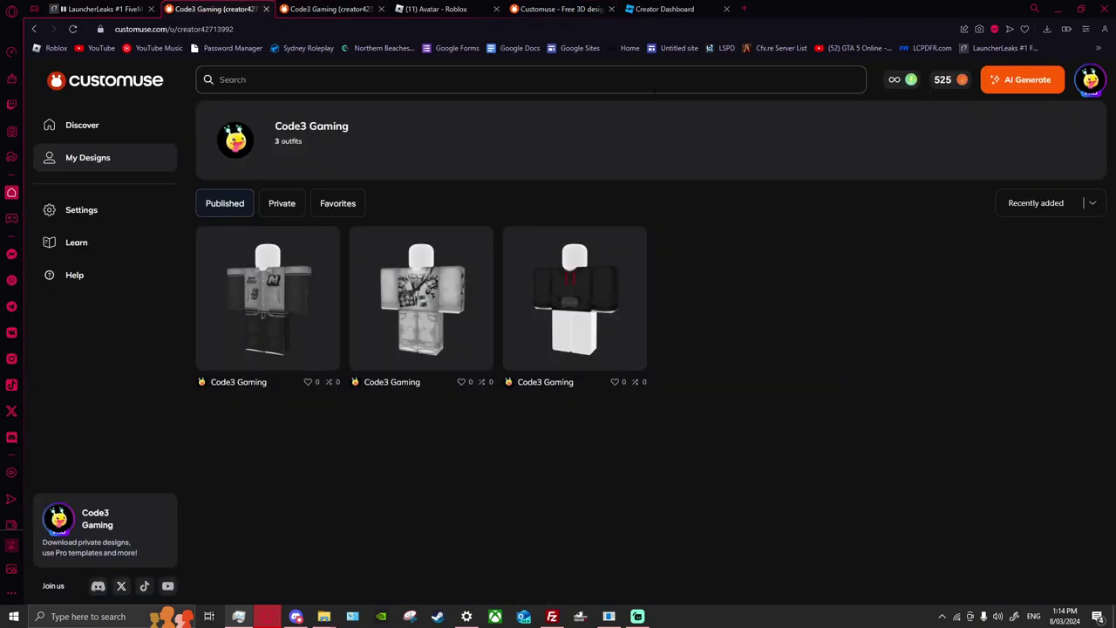
Open the Inter Milan Soccer Jersey from the private designs in the editor
{"action": "left_click", "coordinate": [281, 203]}
{"action": "mouse_move", "coordinate": [876, 358]}
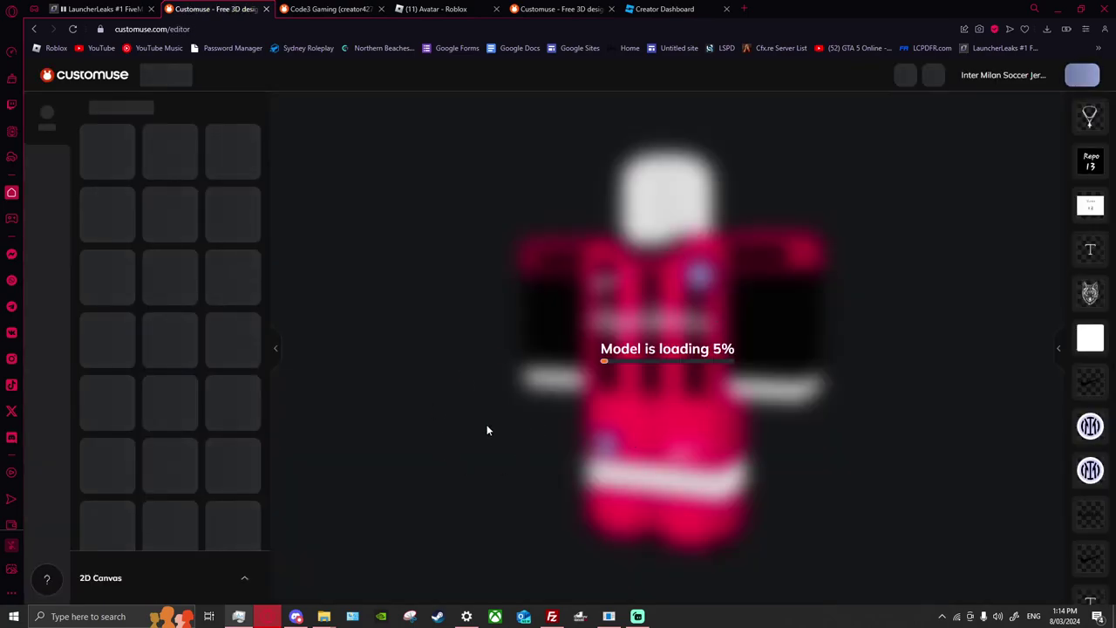
{"action": "double_click", "coordinate": [723, 349]}
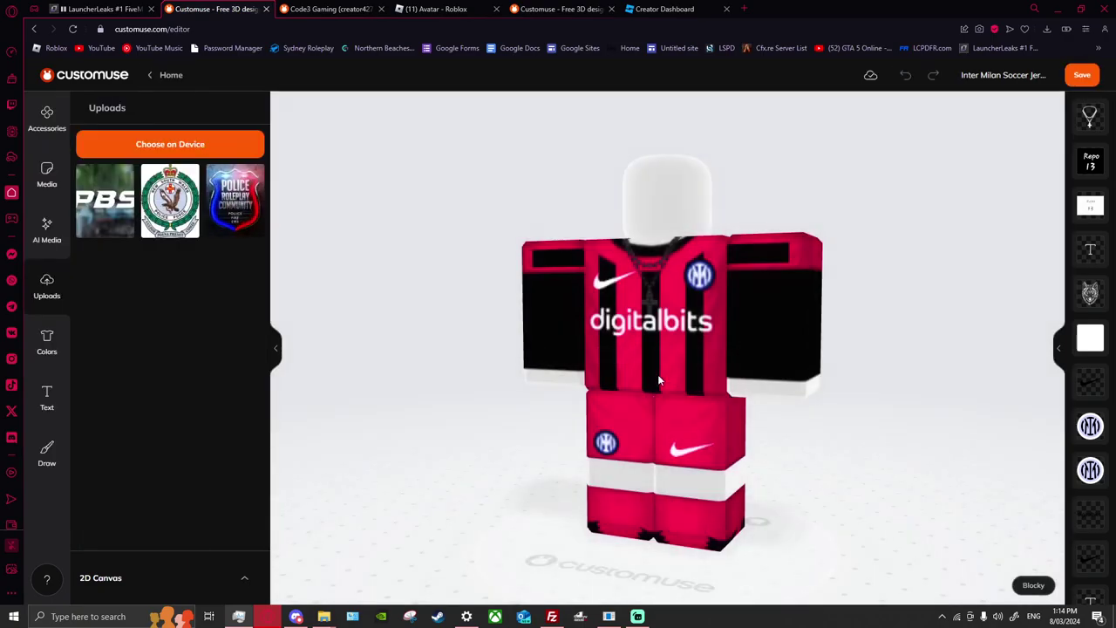
{"action": "left_click", "coordinate": [47, 232]}
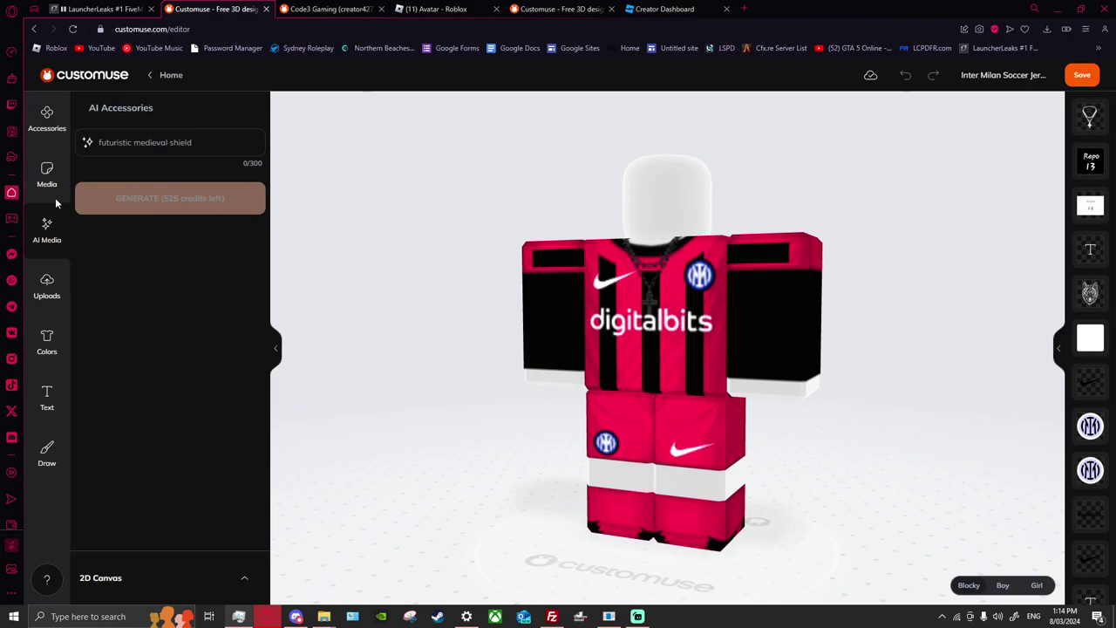
{"action": "left_click", "coordinate": [54, 190]}
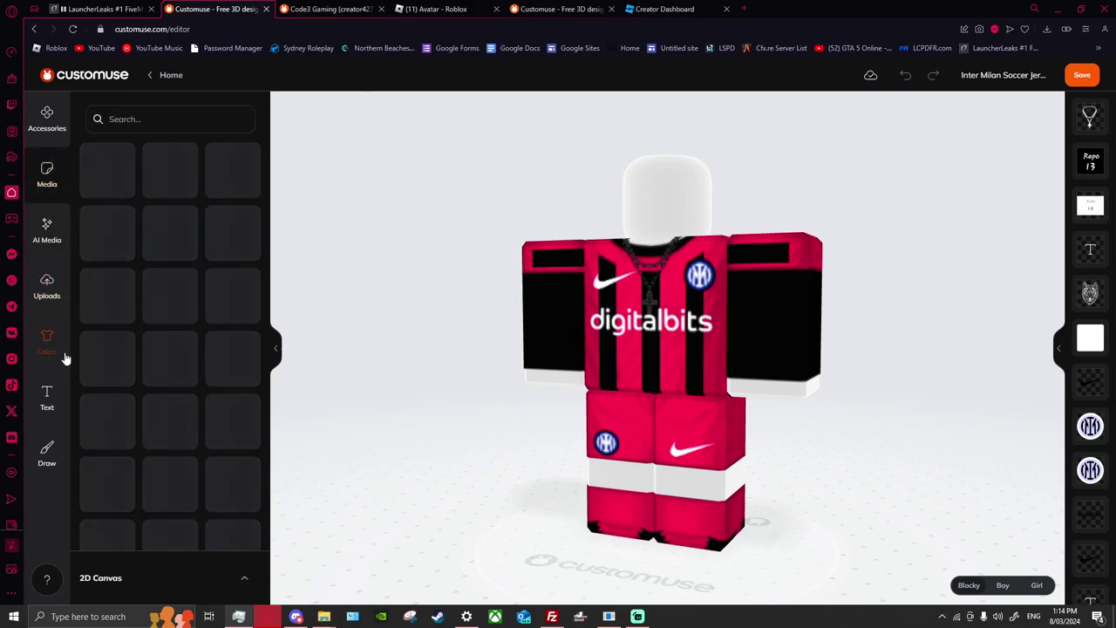
Recolour the jersey's Fabric 1 to the shorts' pink-red #ff004a, then view the hoodie design
{"action": "left_click", "coordinate": [65, 357]}
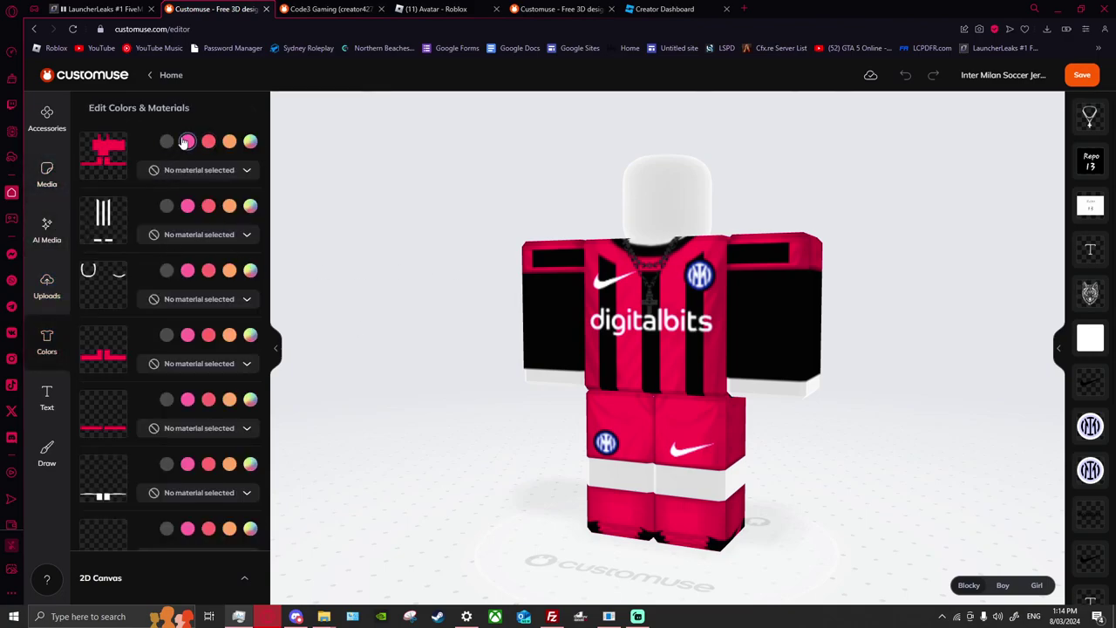
{"action": "left_click", "coordinate": [167, 141]}
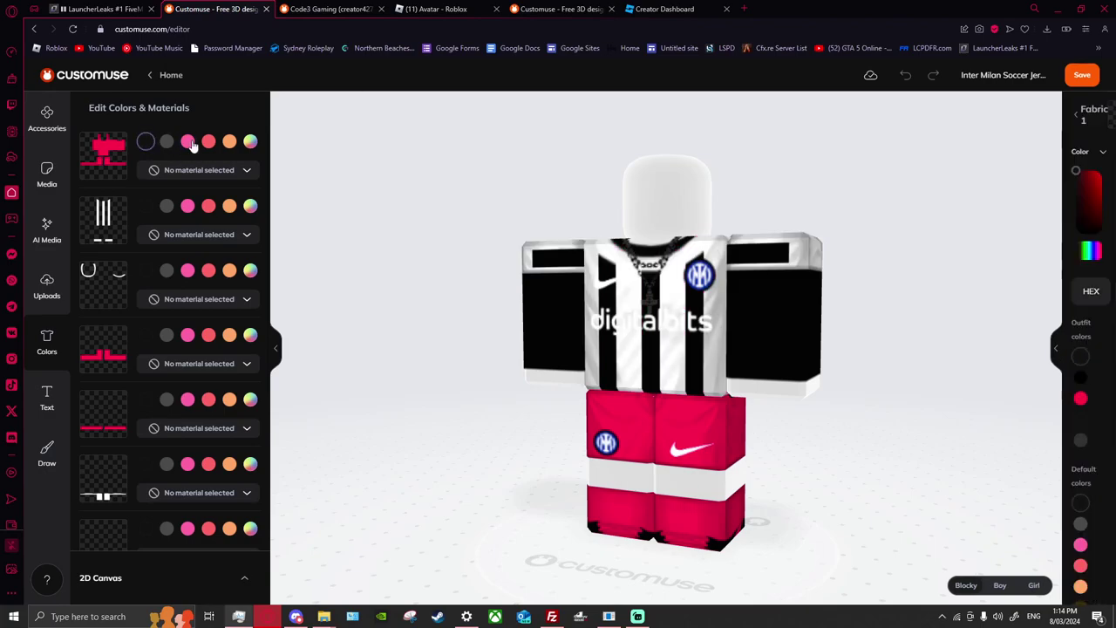
{"action": "left_click_drag", "start_coordinate": [935, 218], "coordinate": [1108, 175]}
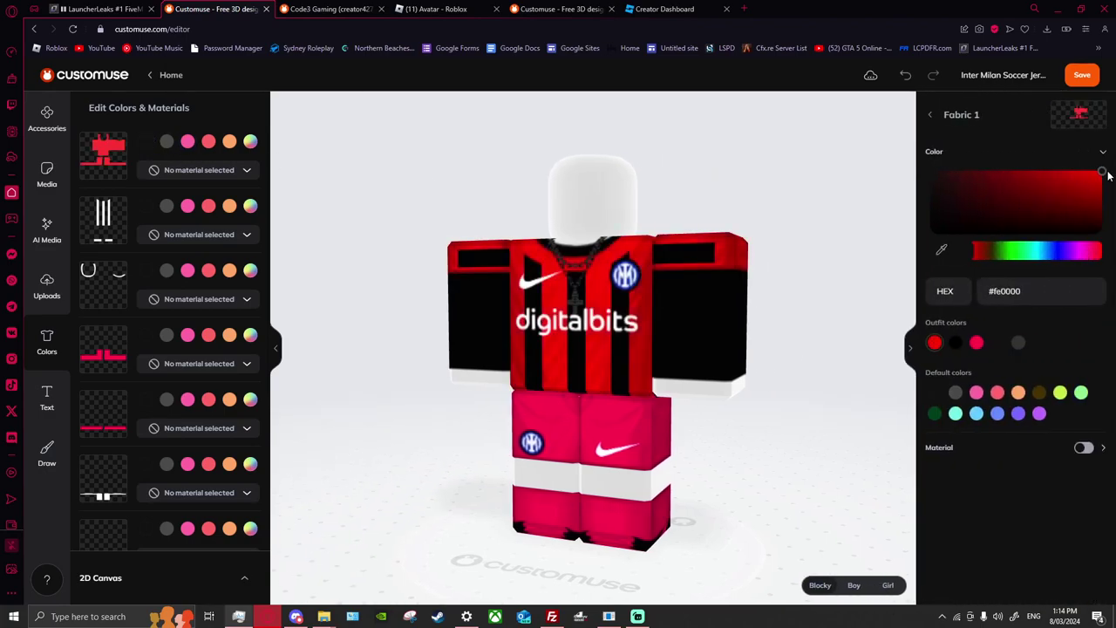
{"action": "left_click", "coordinate": [976, 342]}
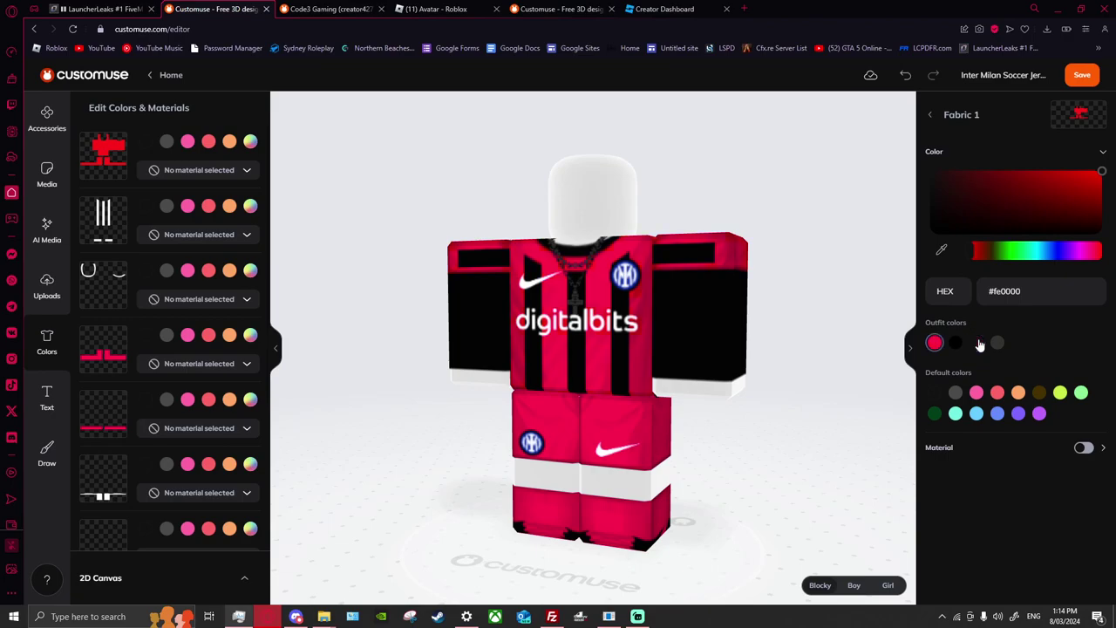
{"action": "triple_click", "coordinate": [1030, 291]}
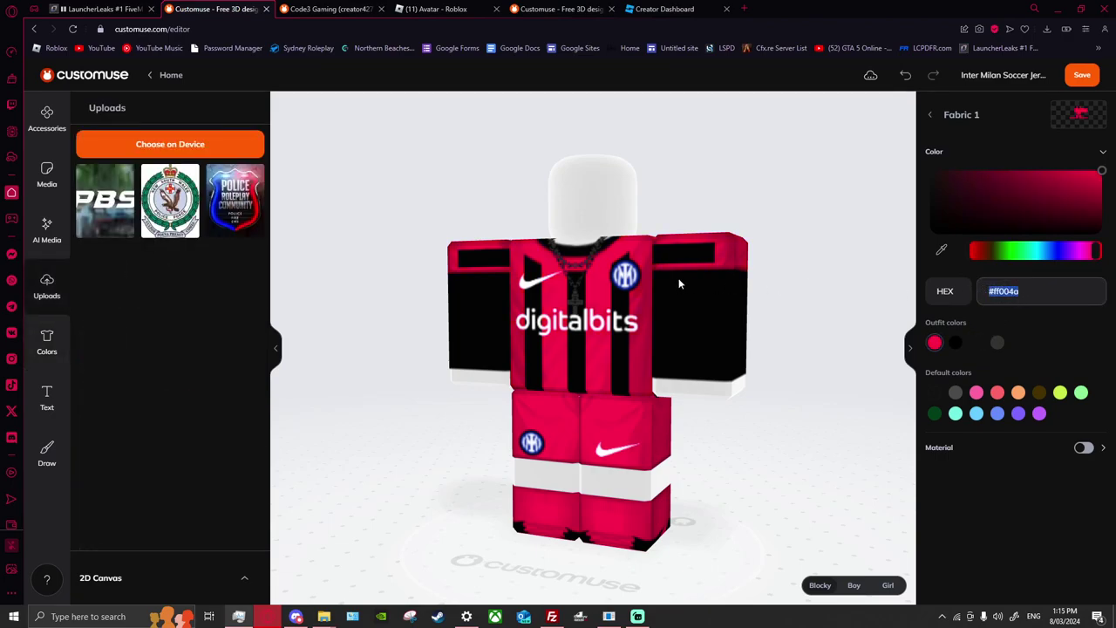
{"action": "left_click_drag", "start_coordinate": [776, 277], "coordinate": [628, 114]}
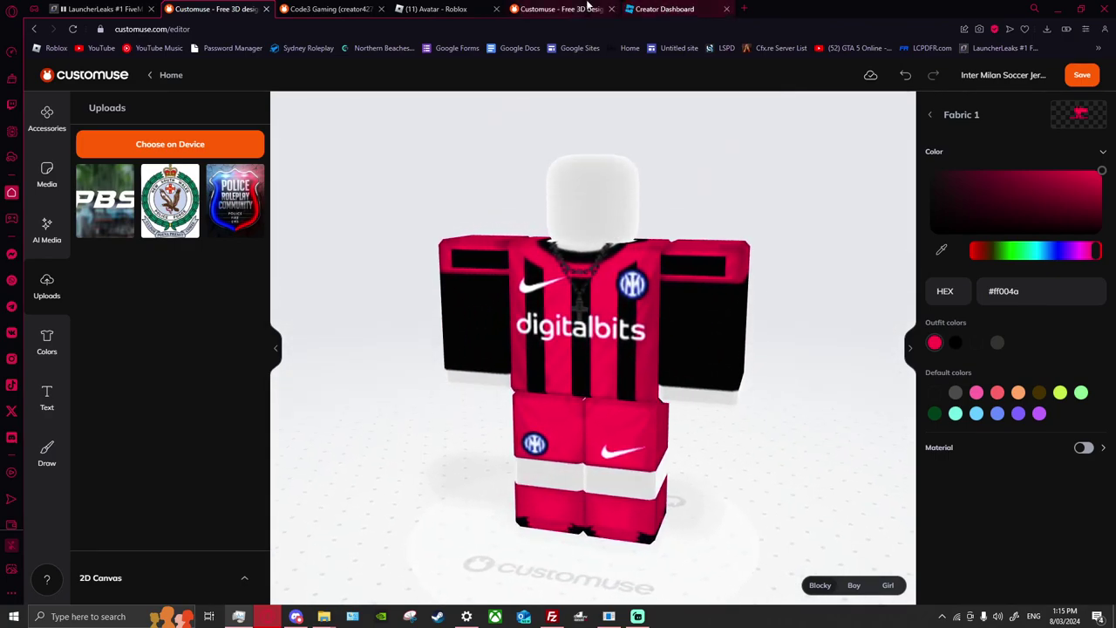
{"action": "left_click", "coordinate": [561, 8]}
{"action": "left_click_drag", "start_coordinate": [624, 320], "coordinate": [393, 357]}
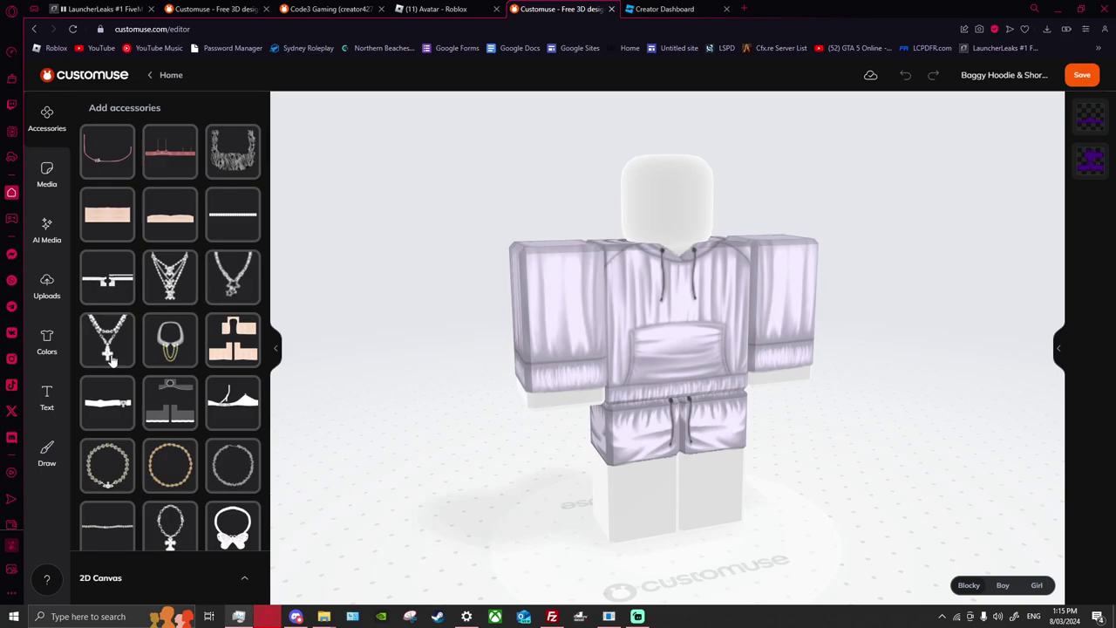
Scroll down the Accessories list and expand the 2D Canvas template preview
{"action": "scroll", "coordinate": [160, 473], "scroll_direction": "down", "scroll_amount": 10}
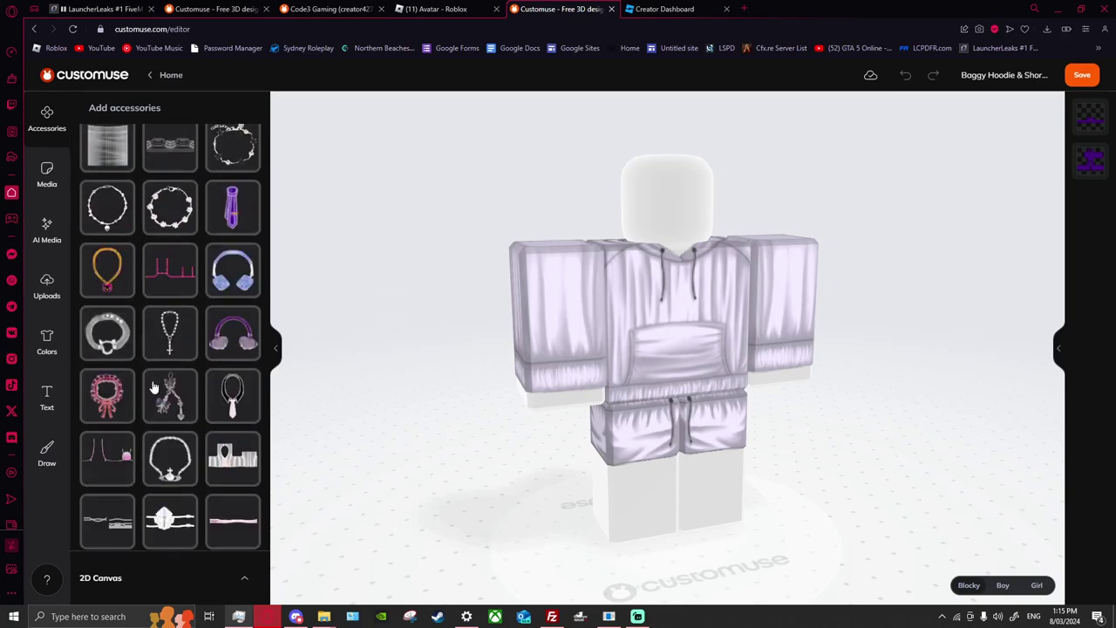
{"action": "scroll", "coordinate": [184, 397], "scroll_direction": "down", "scroll_amount": 10}
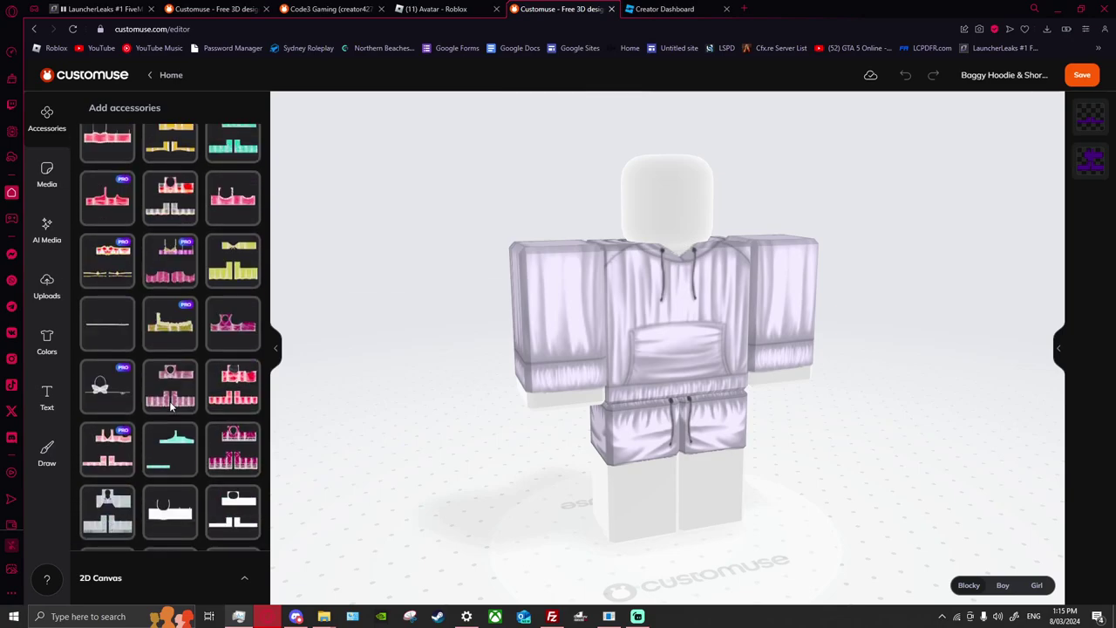
{"action": "scroll", "coordinate": [171, 385], "scroll_direction": "down", "scroll_amount": 5}
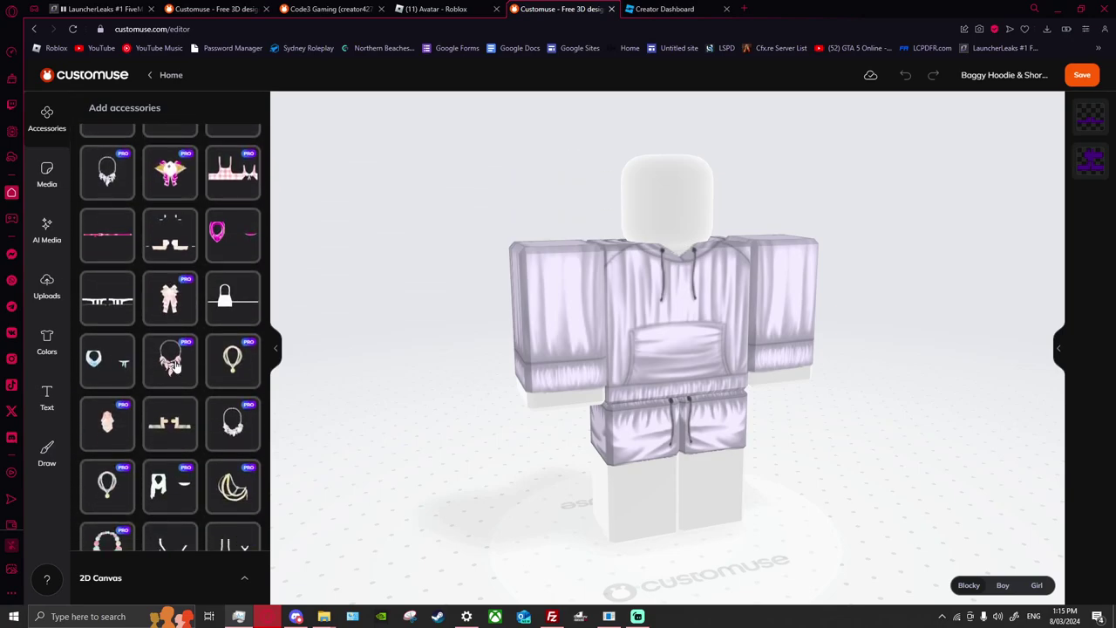
{"action": "scroll", "coordinate": [174, 366], "scroll_direction": "down", "scroll_amount": 2}
{"action": "scroll", "coordinate": [177, 366], "scroll_direction": "down", "scroll_amount": 5}
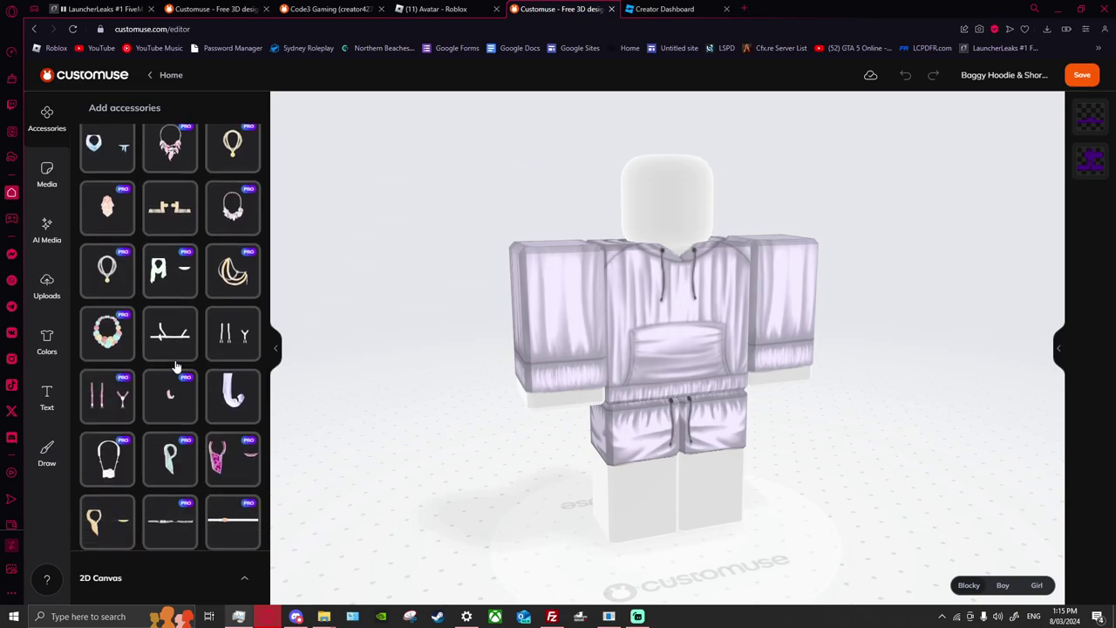
{"action": "scroll", "coordinate": [174, 366], "scroll_direction": "down", "scroll_amount": 4}
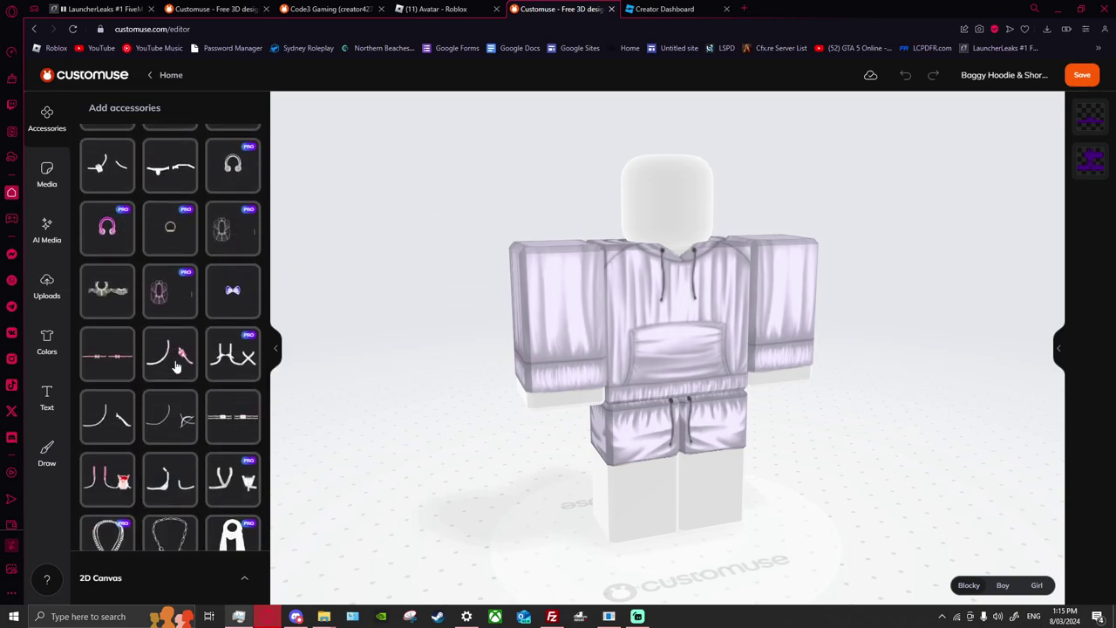
{"action": "scroll", "coordinate": [192, 316], "scroll_direction": "down", "scroll_amount": 1}
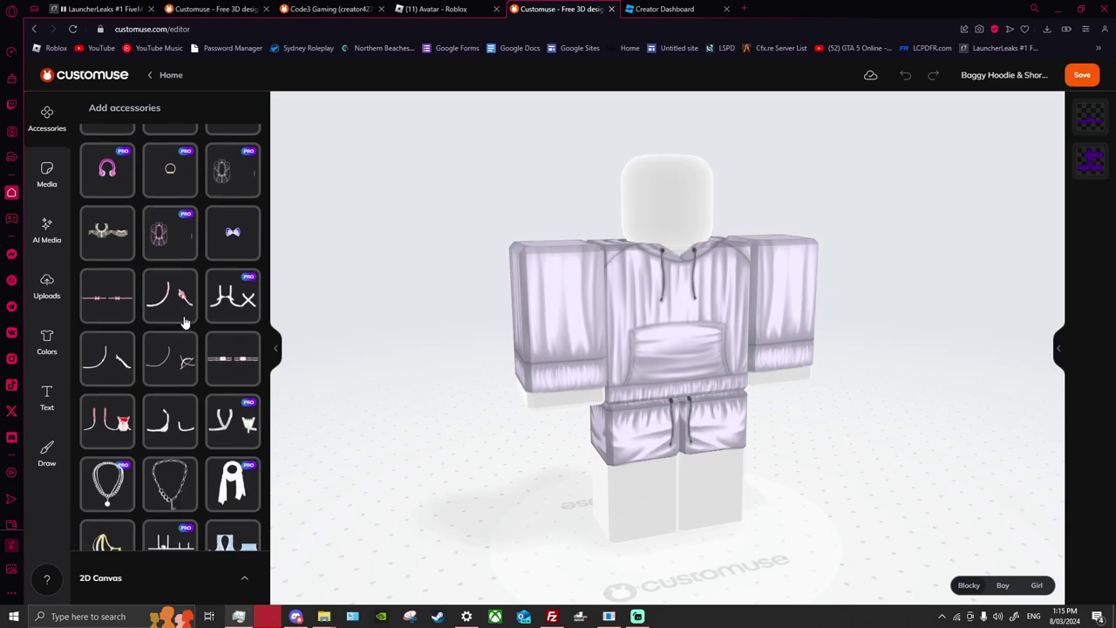
{"action": "scroll", "coordinate": [177, 321], "scroll_direction": "down", "scroll_amount": 2}
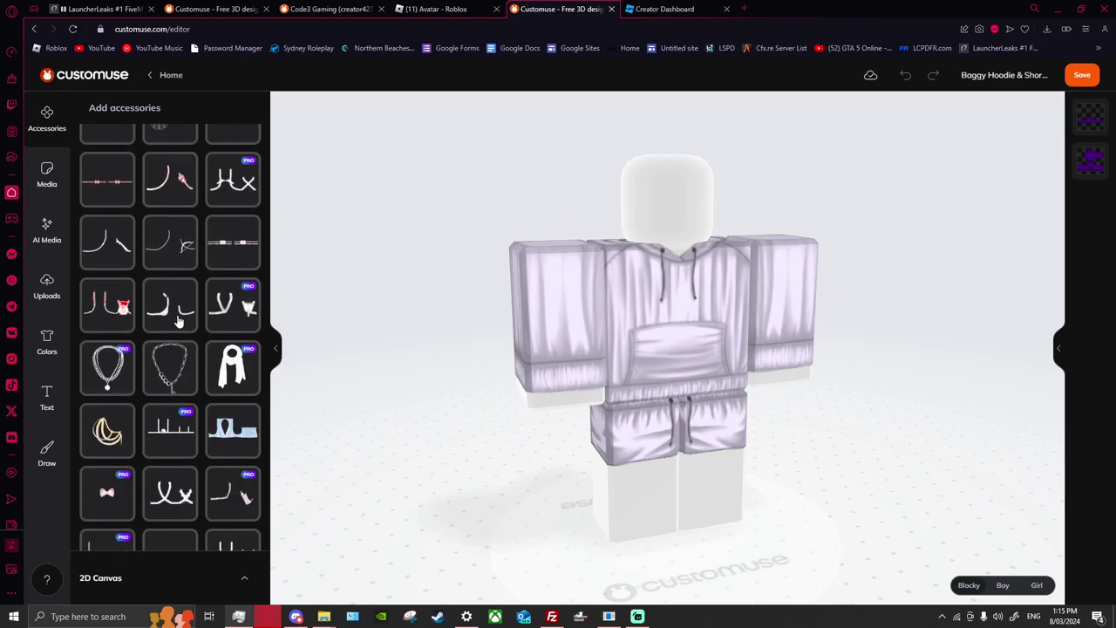
{"action": "scroll", "coordinate": [178, 322], "scroll_direction": "down", "scroll_amount": 1}
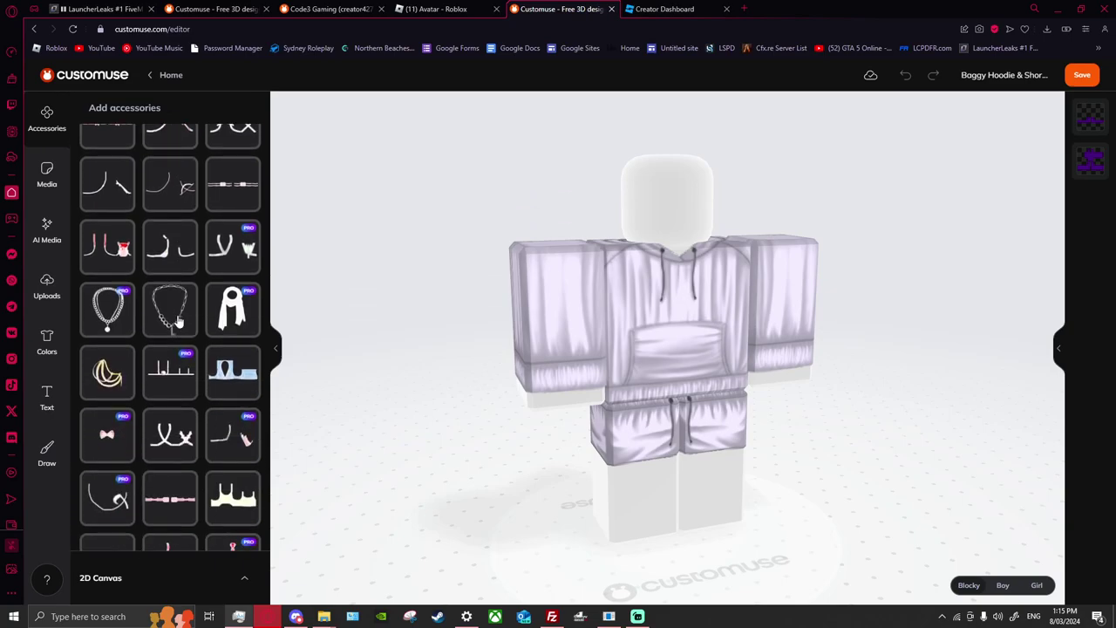
{"action": "left_click", "coordinate": [113, 321]}
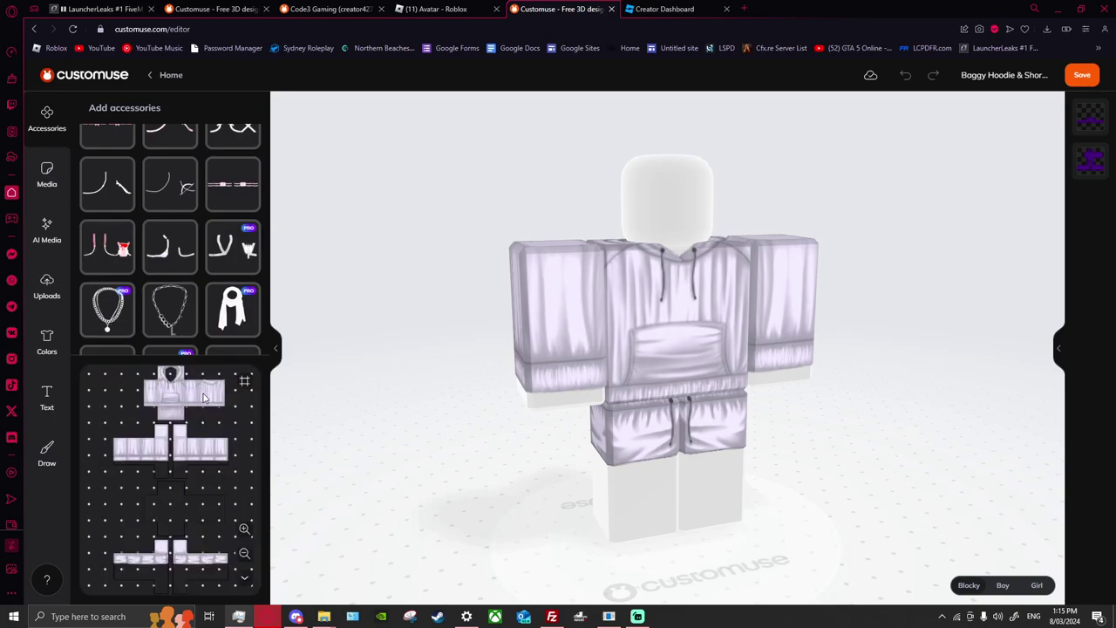
Try a chain necklace on the hoodie, delete it, and zoom into the 2D template
{"action": "left_click", "coordinate": [120, 247]}
{"action": "left_click_drag", "start_coordinate": [401, 396], "coordinate": [478, 323]}
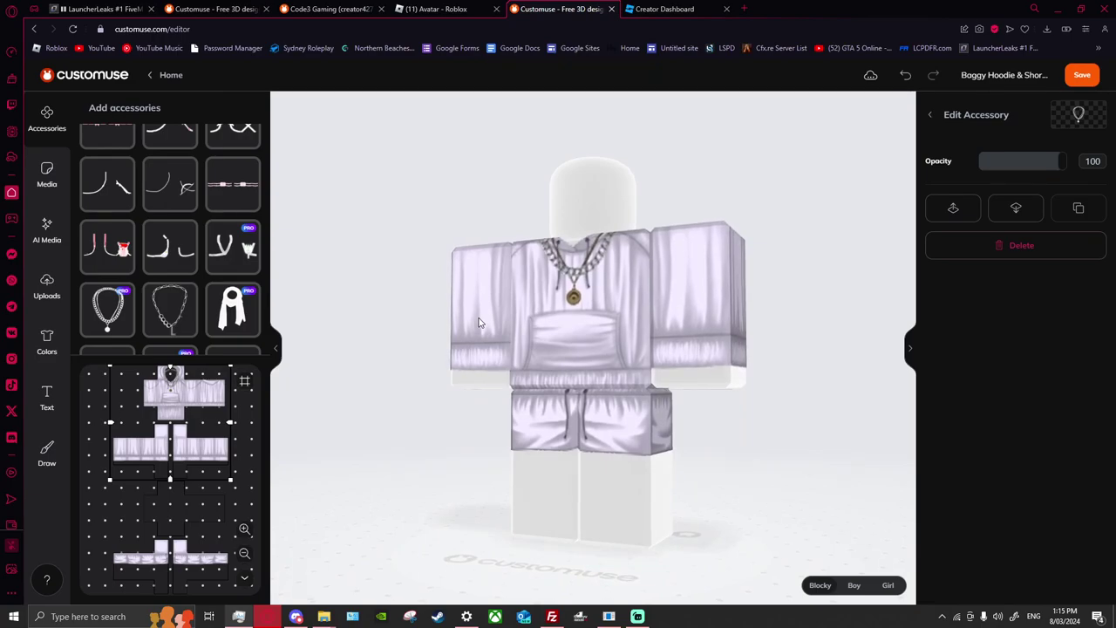
{"action": "key", "text": "Delete"}
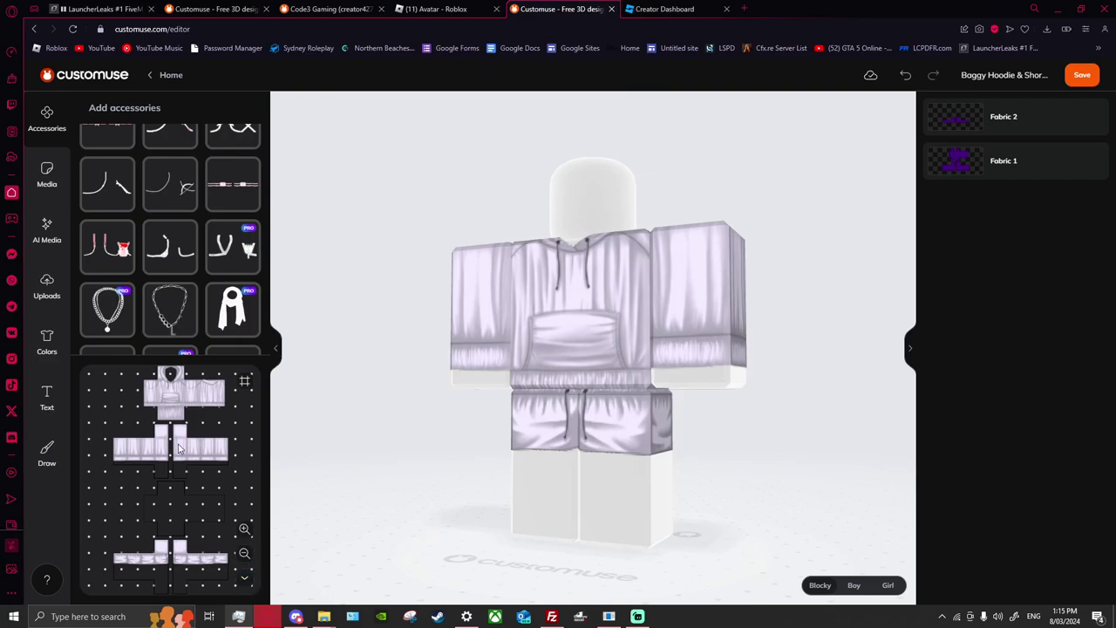
{"action": "left_click", "coordinate": [244, 528]}
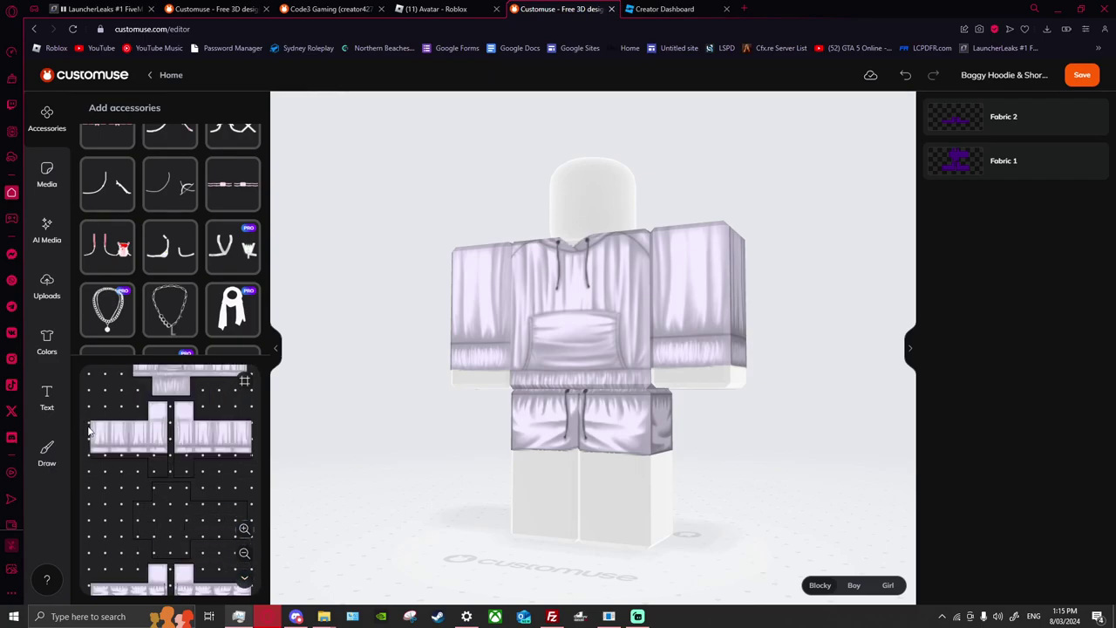